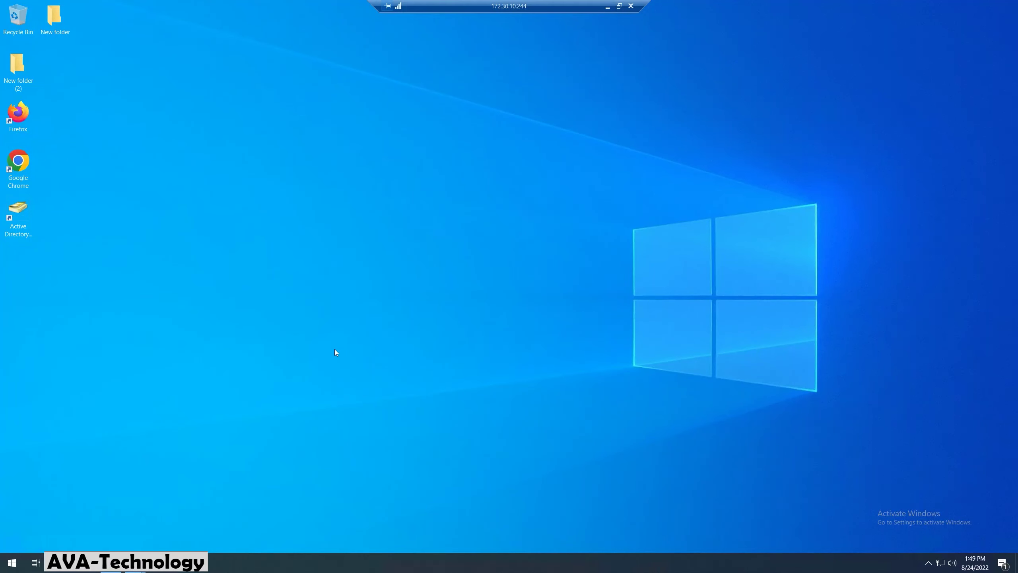
Refresh the desktop and launch Active Directory Users and Computers from its desktop shortcut.
{"action": "right_click", "coordinate": [212, 199]}
{"action": "left_click", "coordinate": [245, 228]}
{"action": "left_click", "coordinate": [10, 212]}
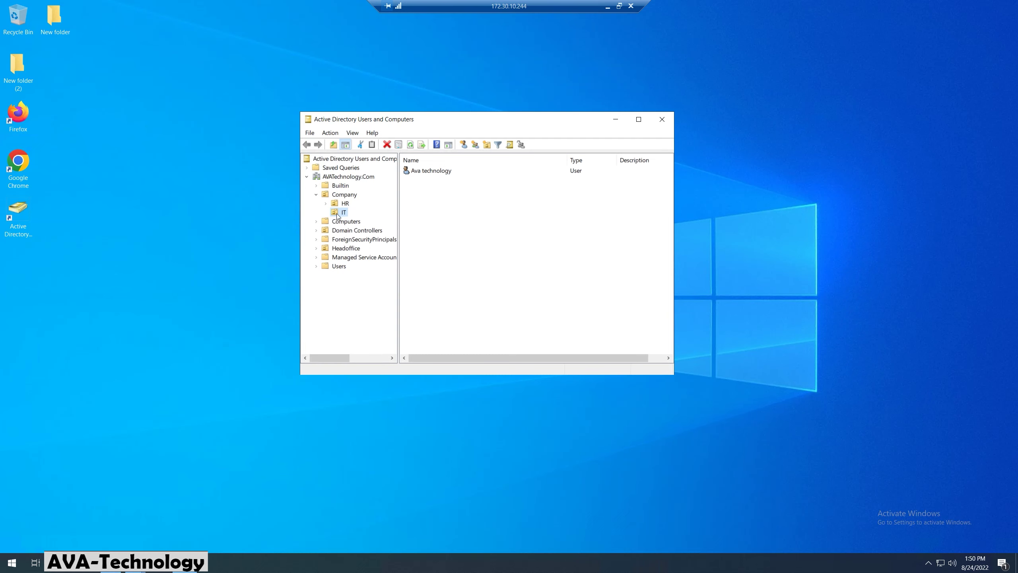
Create new user IT01 in the IT unit with logon name 'it' and a short password.
{"action": "right_click", "coordinate": [438, 208]}
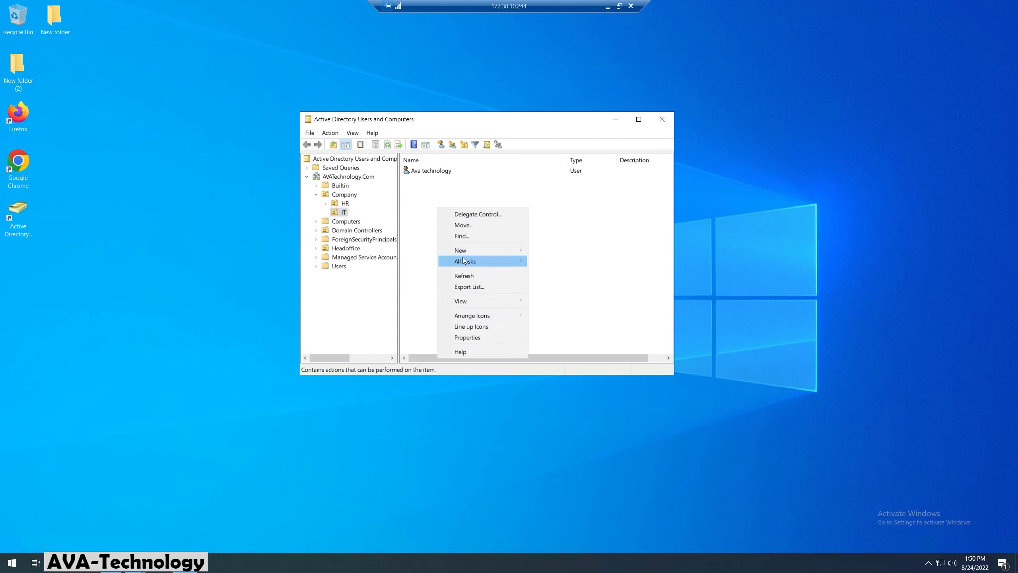
{"action": "mouse_move", "coordinate": [485, 251]}
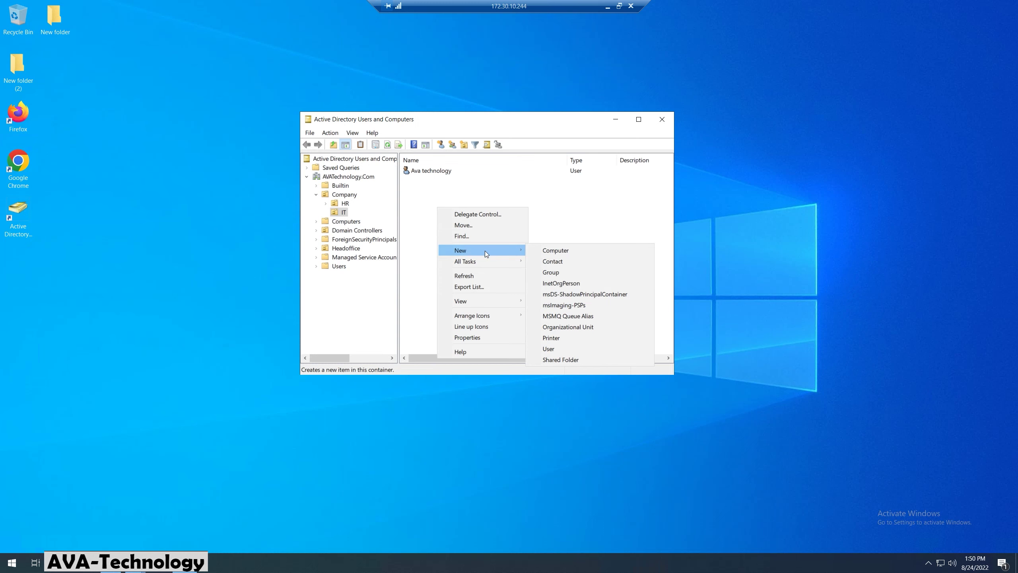
{"action": "left_click", "coordinate": [554, 348]}
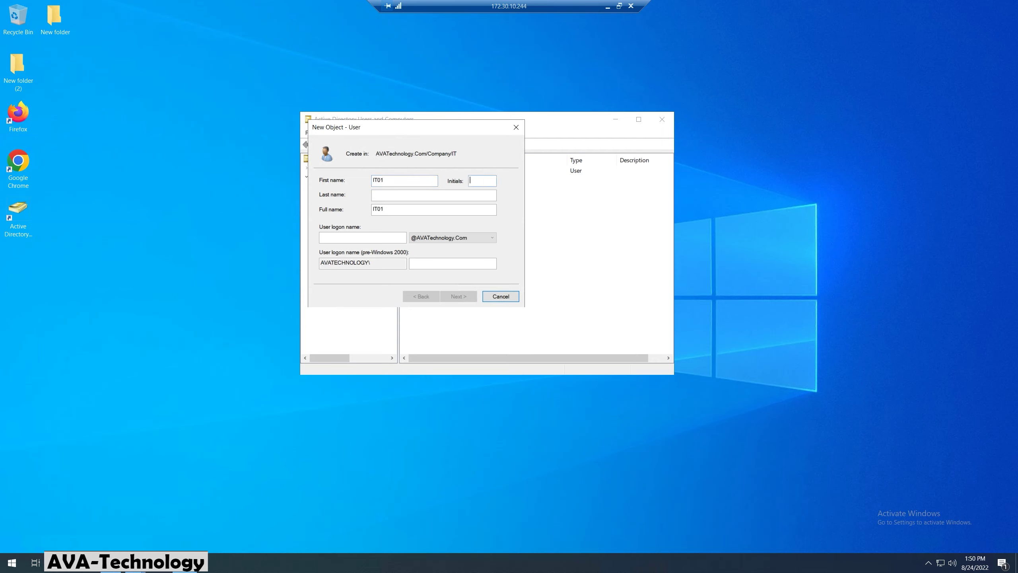
{"action": "key", "text": "Tab"}
{"action": "key", "text": "Tab"}
{"action": "key", "text": "Tab"}
{"action": "type", "text": "it"}
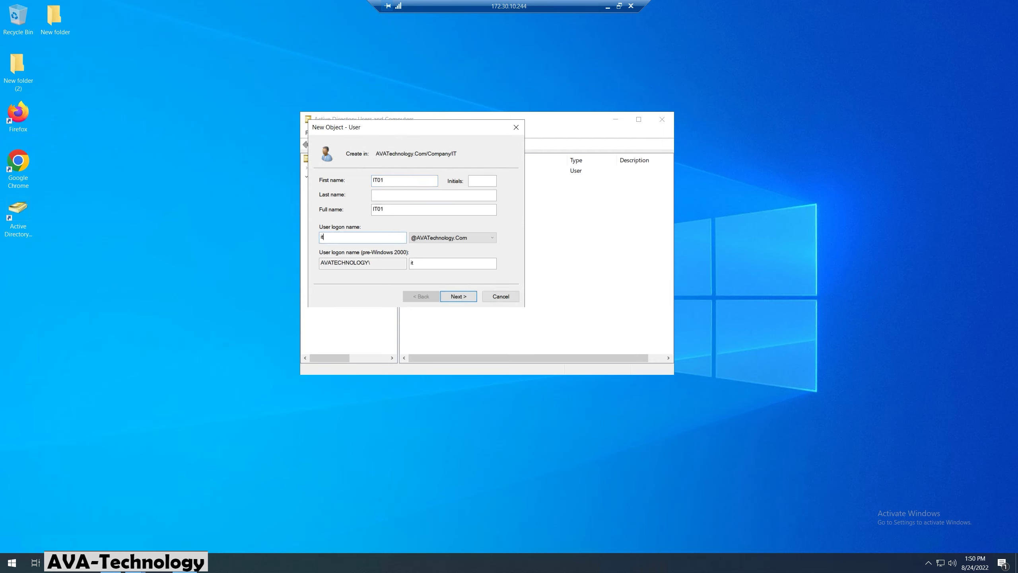
{"action": "left_click", "coordinate": [457, 296]}
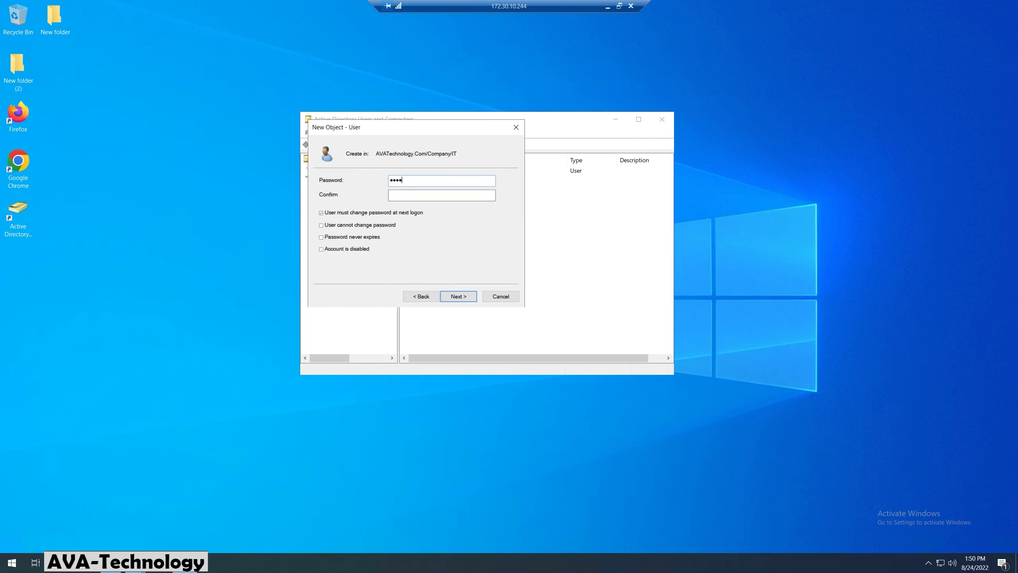
{"action": "left_click", "coordinate": [441, 195]}
{"action": "key", "text": "Return"}
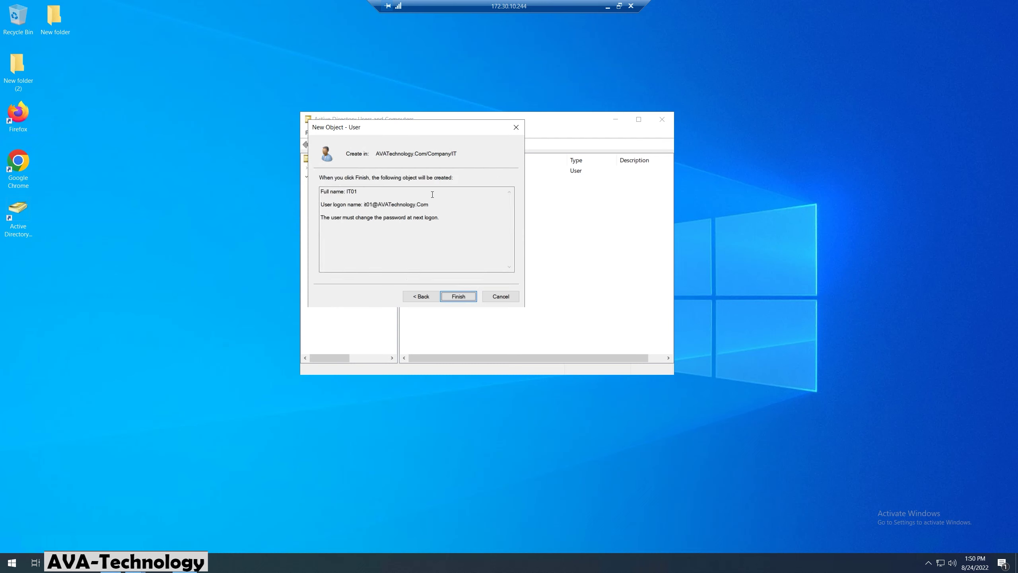
{"action": "left_click", "coordinate": [458, 296]}
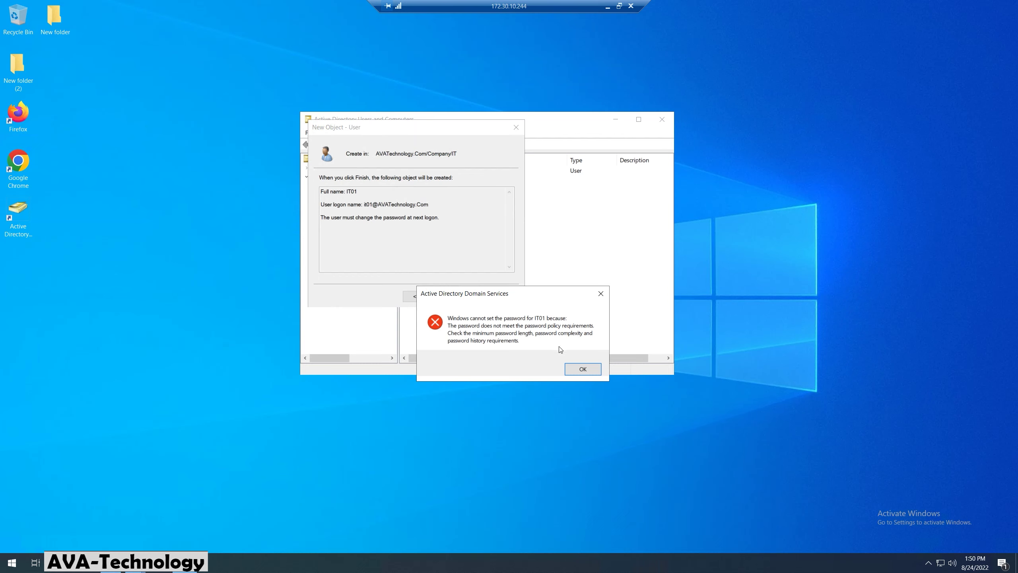
Dismiss the password-policy rejection error and refresh the desktop.
{"action": "left_click", "coordinate": [583, 369]}
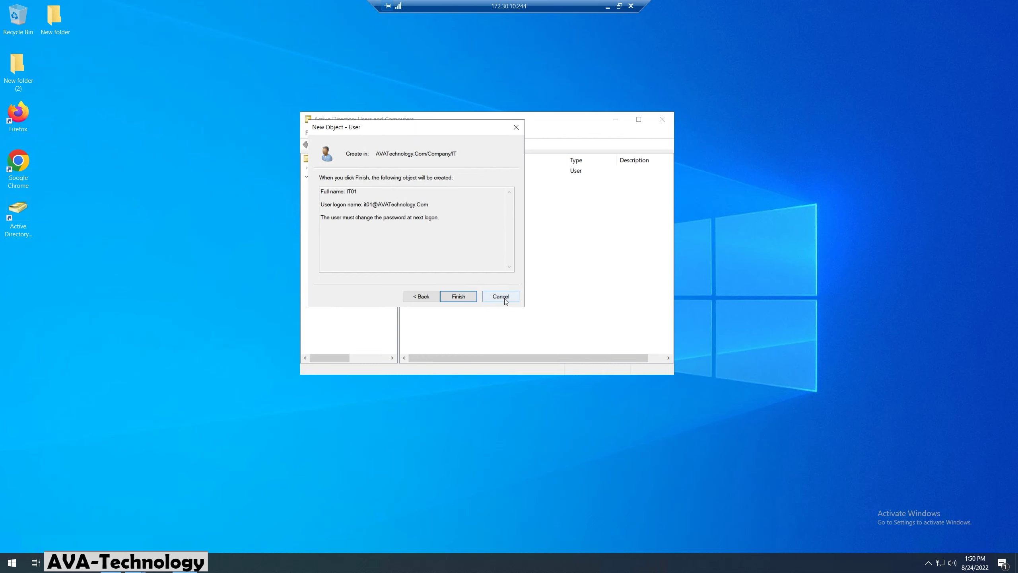
{"action": "right_click", "coordinate": [78, 218]}
{"action": "left_click", "coordinate": [97, 245]}
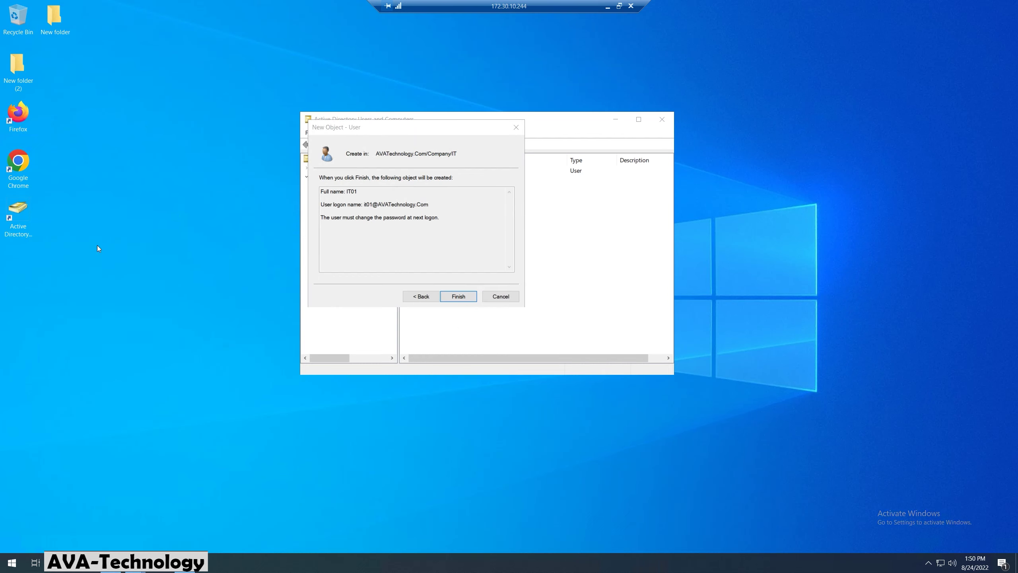
Open the Windows Administrative Tools folder from Start and scroll to find Group Policy Management.
{"action": "key", "text": "super"}
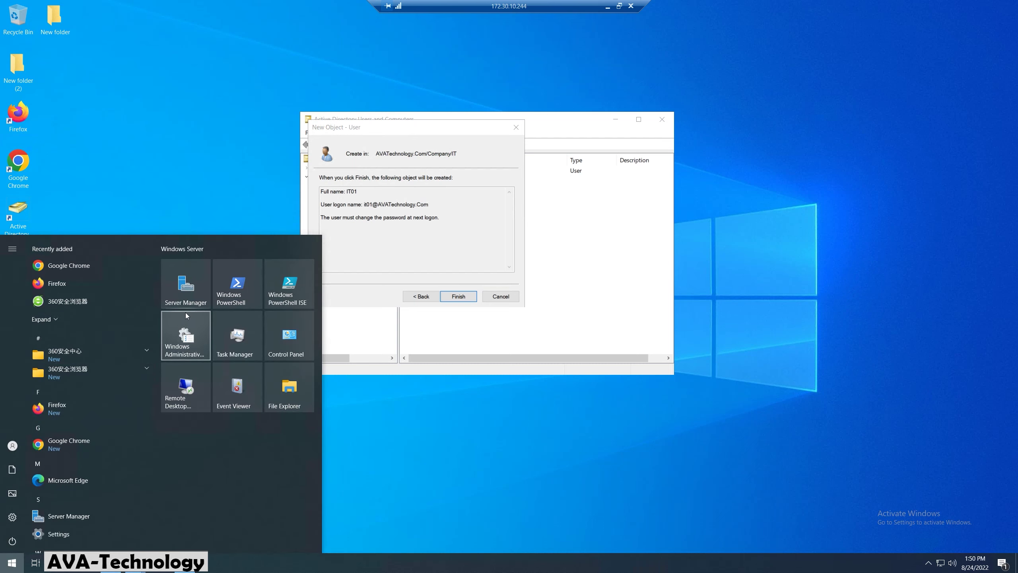
{"action": "left_click", "coordinate": [185, 315]}
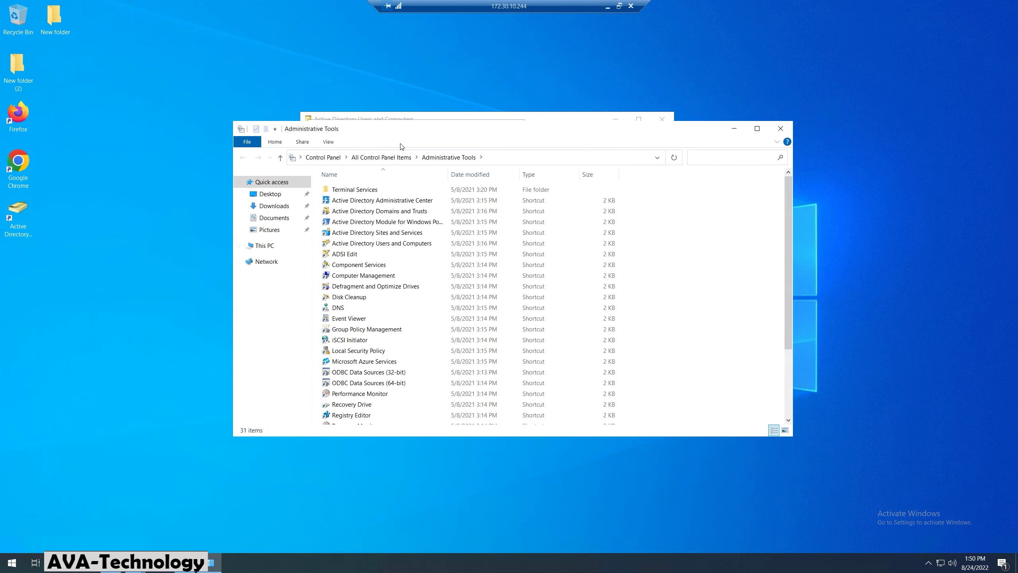
{"action": "left_click_drag", "start_coordinate": [401, 132], "coordinate": [396, 93]}
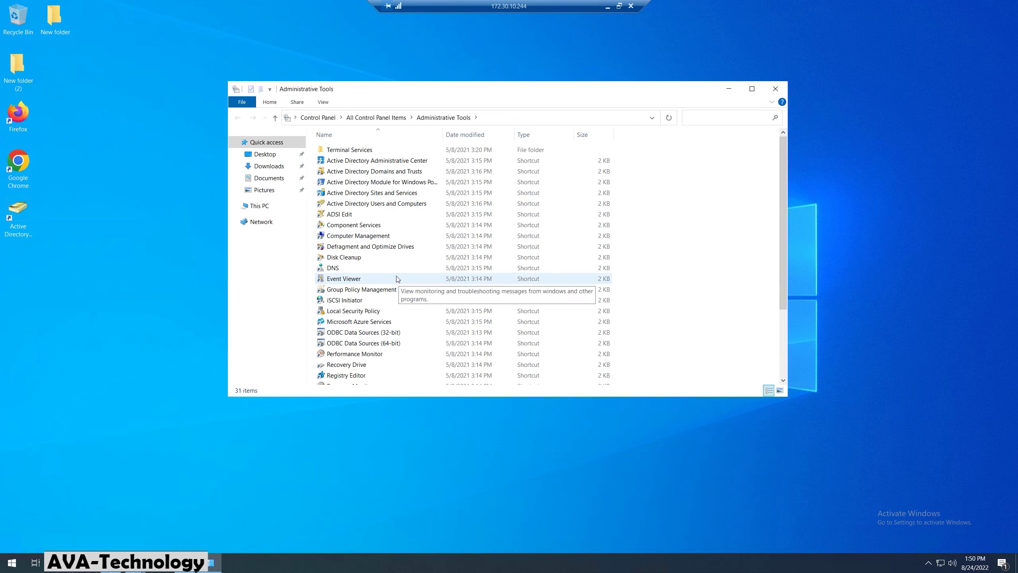
{"action": "scroll", "coordinate": [379, 261], "scroll_direction": "down", "scroll_amount": 1}
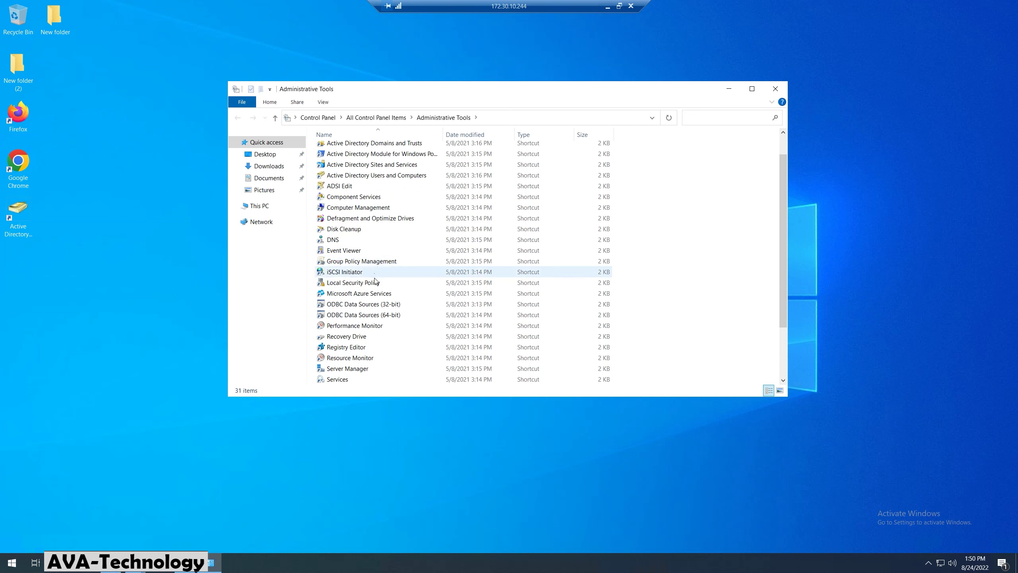
{"action": "scroll", "coordinate": [363, 304], "scroll_direction": "down", "scroll_amount": 1}
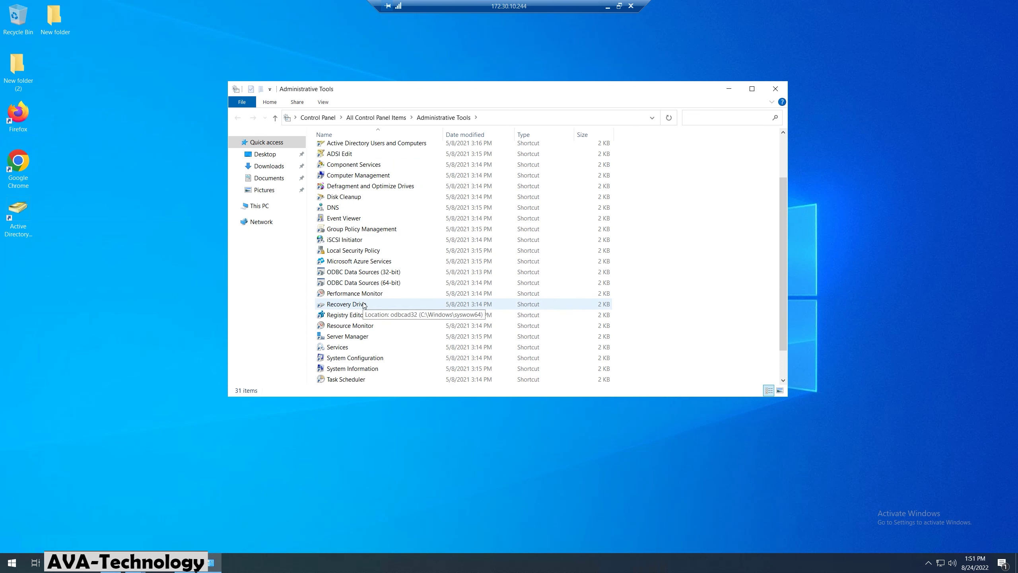
{"action": "scroll", "coordinate": [364, 306], "scroll_direction": "down", "scroll_amount": 1}
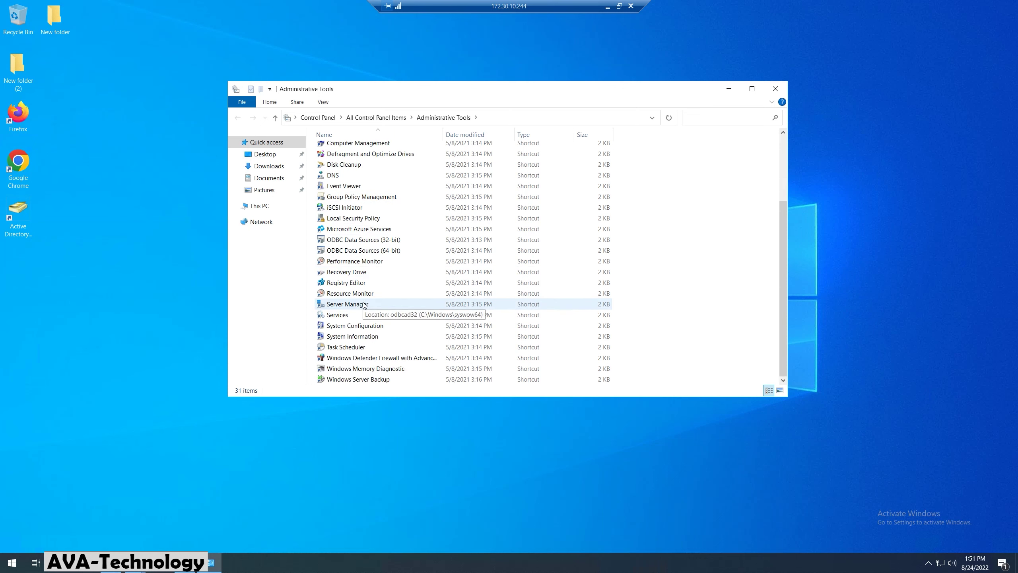
{"action": "scroll", "coordinate": [364, 305], "scroll_direction": "up", "scroll_amount": 3}
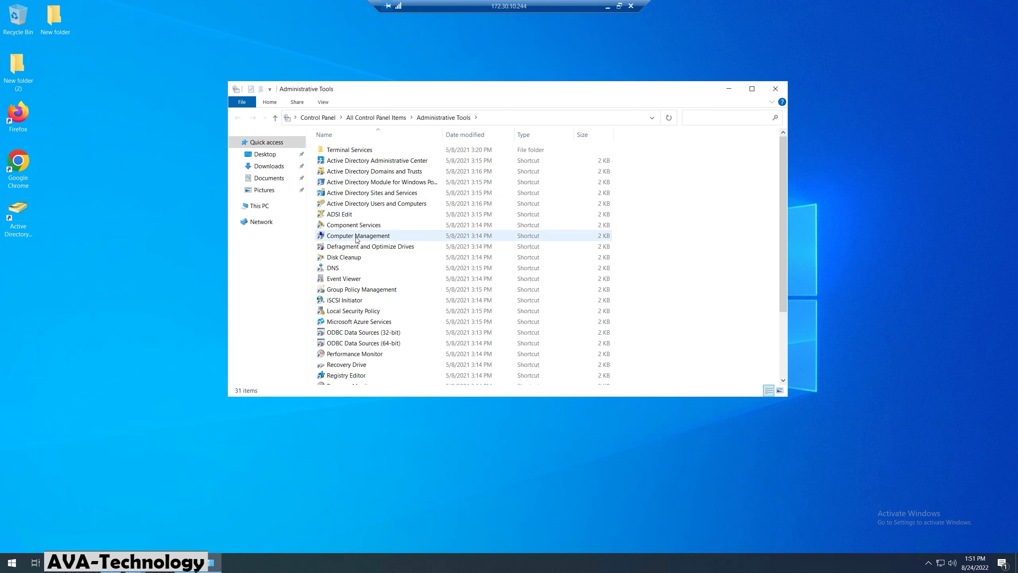
Send a Group Policy Management shortcut to the desktop and launch the console from it.
{"action": "right_click", "coordinate": [359, 290]}
{"action": "mouse_move", "coordinate": [441, 369]}
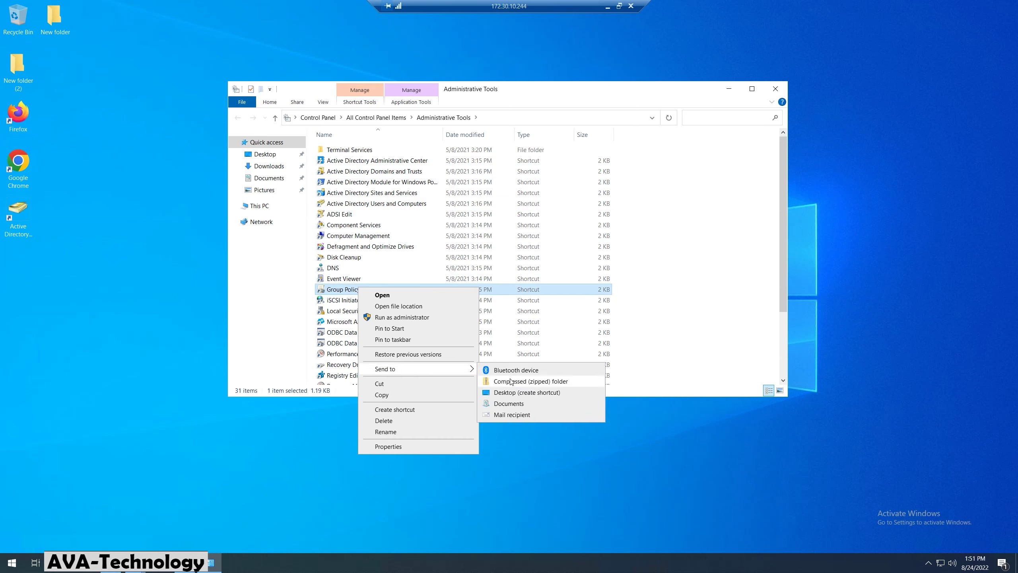
{"action": "left_click", "coordinate": [521, 392]}
{"action": "left_click", "coordinate": [82, 289]}
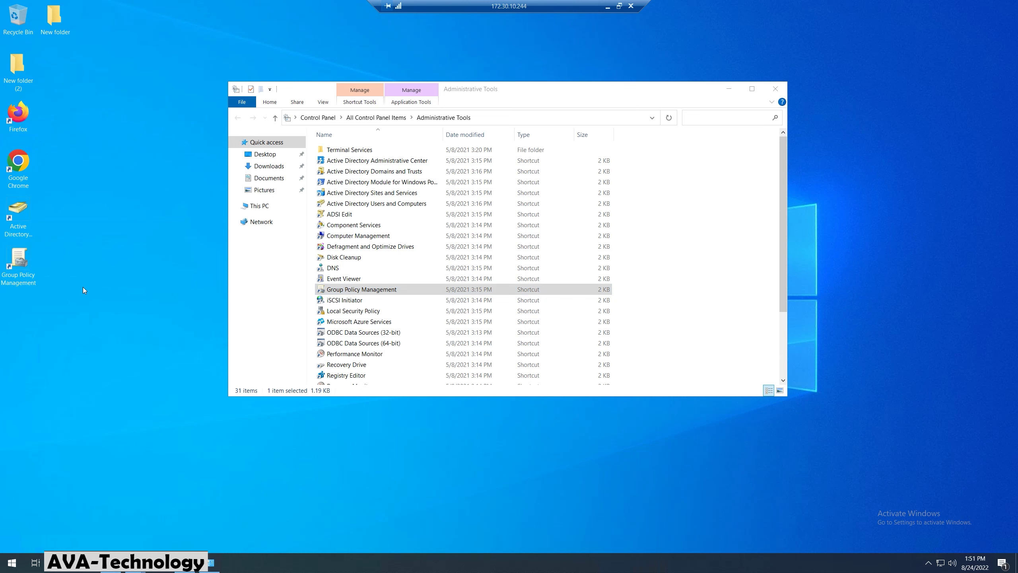
{"action": "double_click", "coordinate": [18, 266]}
{"action": "left_click", "coordinate": [780, 88]}
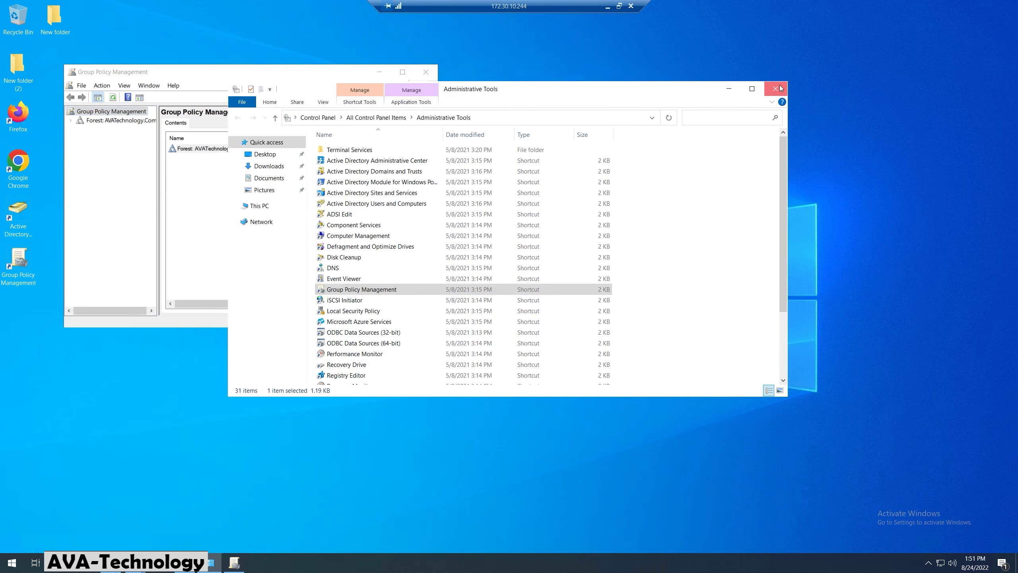
Expand the AVATechnology.Com forest and select the AVATechnology.Com domain in Group Policy Management.
{"action": "left_click", "coordinate": [780, 89]}
{"action": "left_click_drag", "start_coordinate": [488, 119], "coordinate": [589, 115]}
{"action": "left_click_drag", "start_coordinate": [518, 116], "coordinate": [590, 113]}
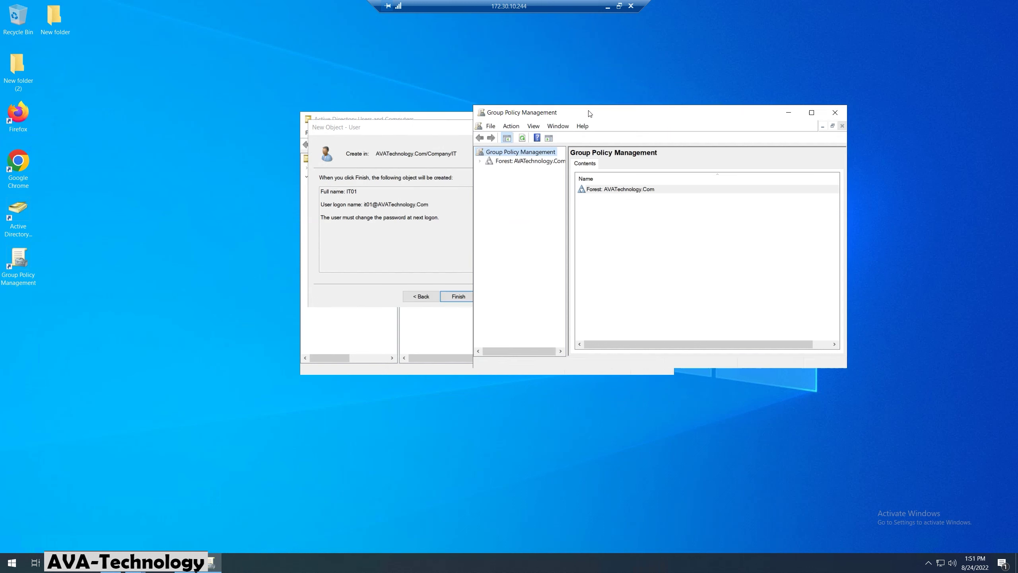
{"action": "left_click", "coordinate": [480, 161]}
{"action": "left_click_drag", "start_coordinate": [564, 113], "coordinate": [558, 93]}
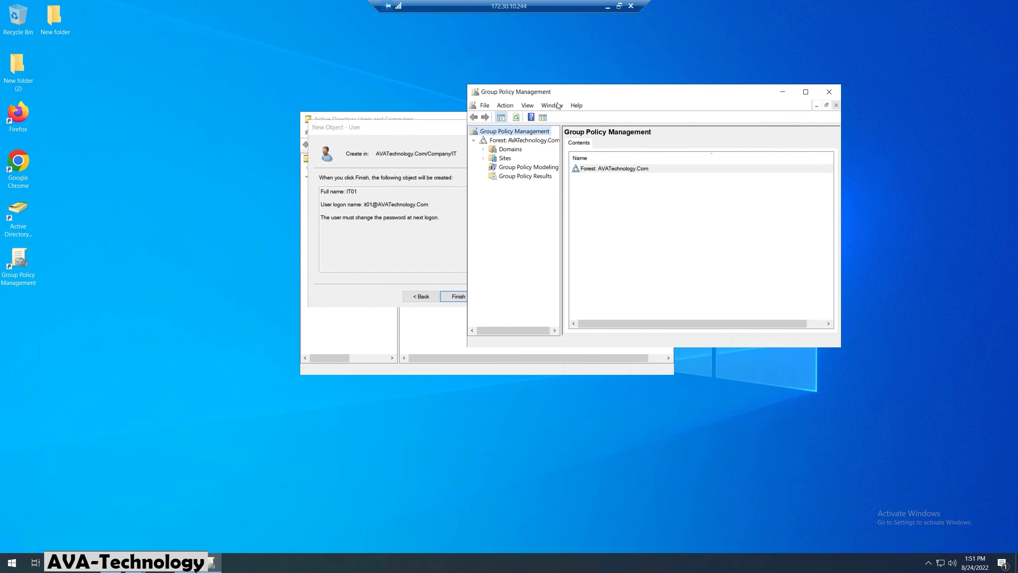
{"action": "left_click", "coordinate": [483, 149]}
{"action": "left_click", "coordinate": [517, 159]}
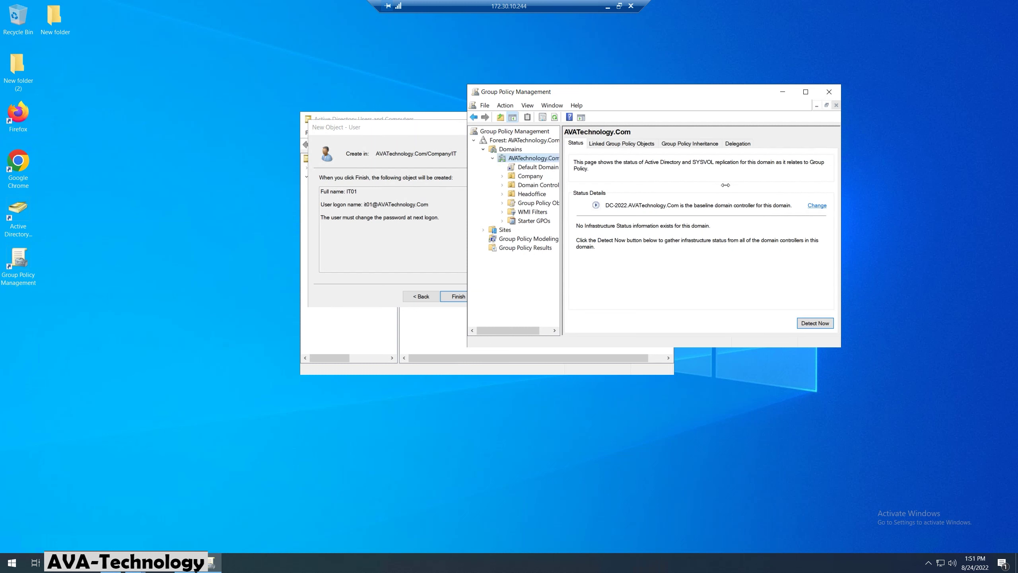
{"action": "left_click_drag", "start_coordinate": [725, 185], "coordinate": [727, 184]}
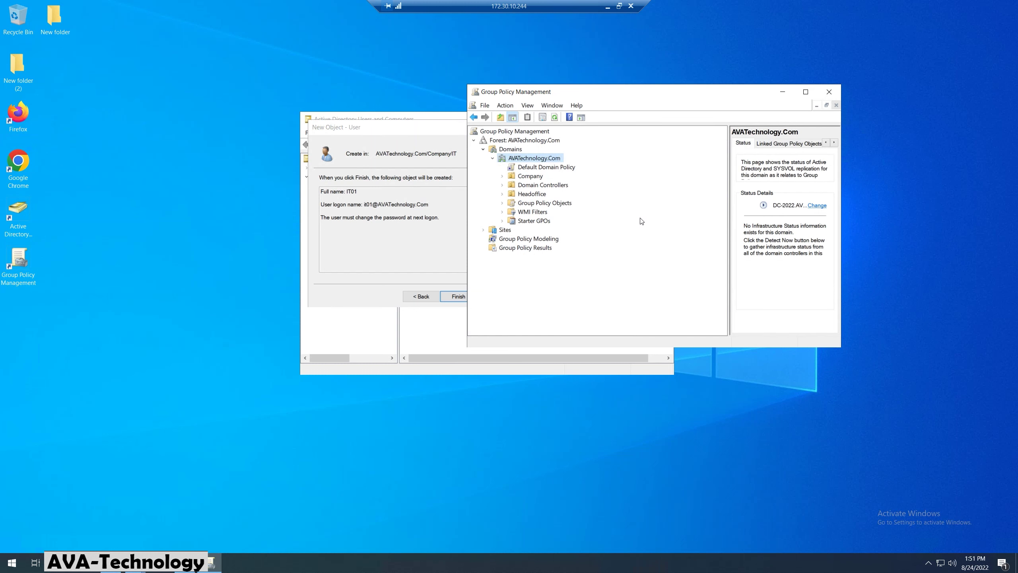
Select the Default Domain Policy, dismiss the GPO link message, and open it for editing.
{"action": "left_click", "coordinate": [552, 169]}
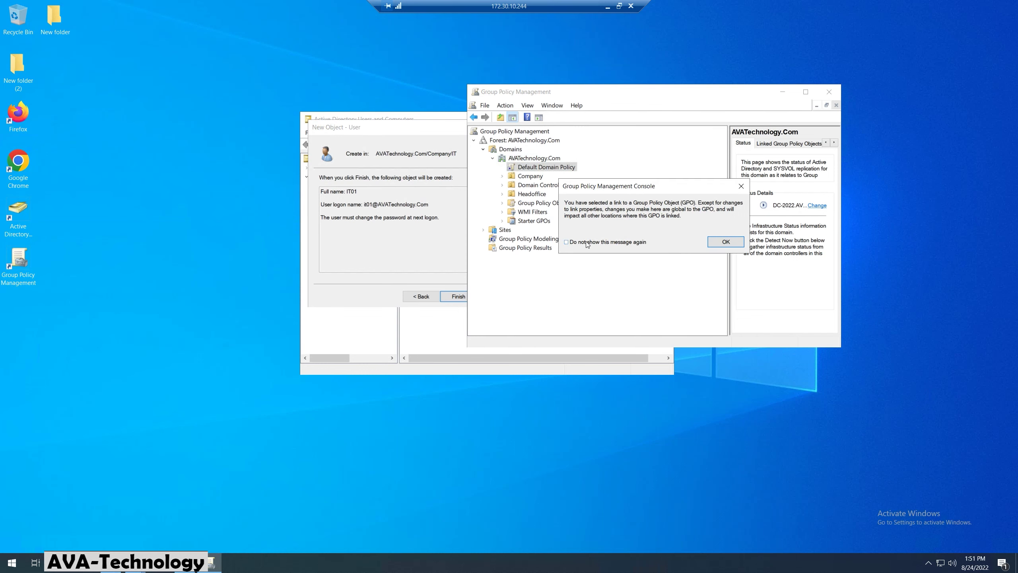
{"action": "left_click", "coordinate": [725, 242]}
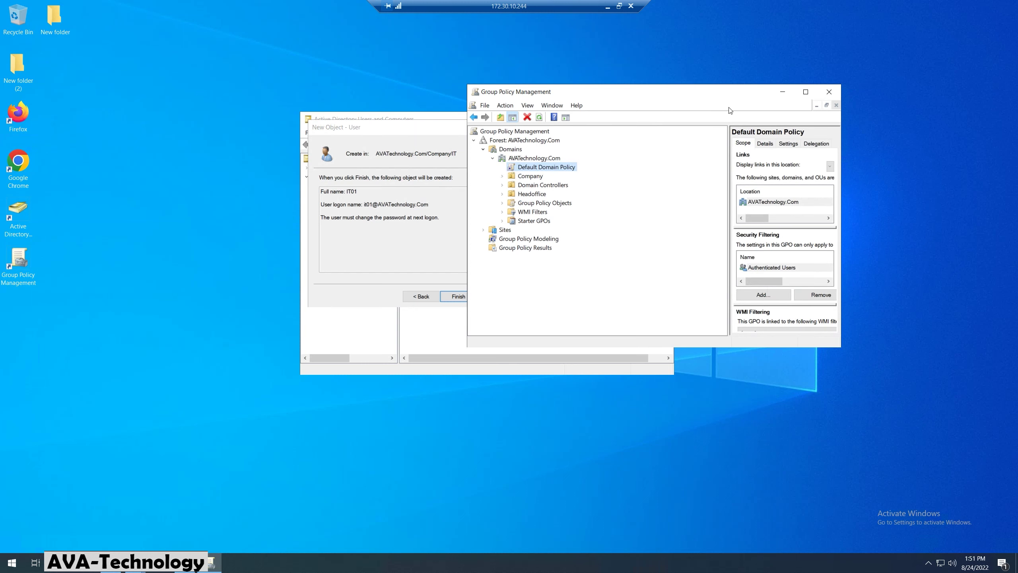
{"action": "left_click_drag", "start_coordinate": [674, 95], "coordinate": [549, 86]}
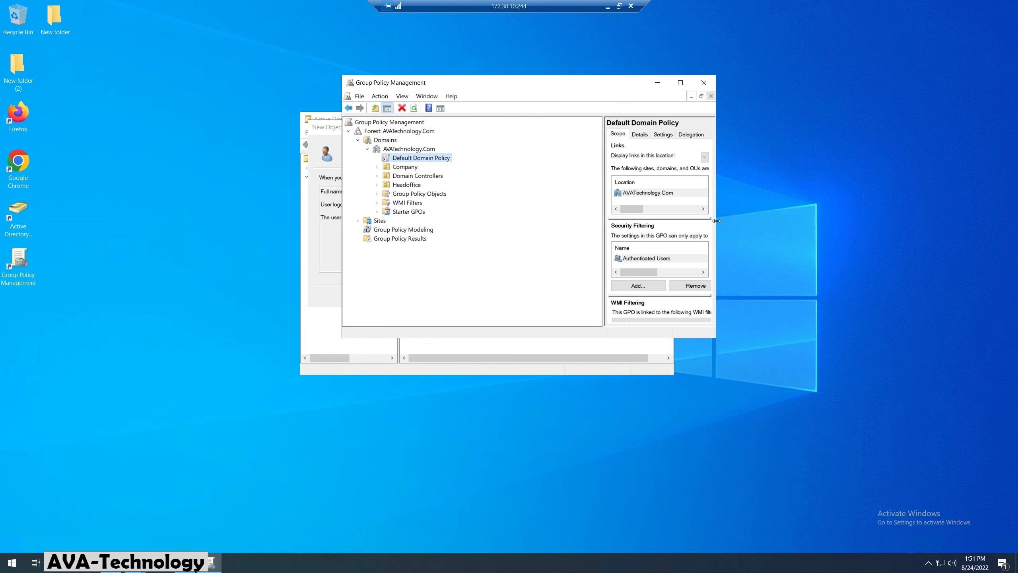
{"action": "left_click_drag", "start_coordinate": [715, 219], "coordinate": [894, 218]}
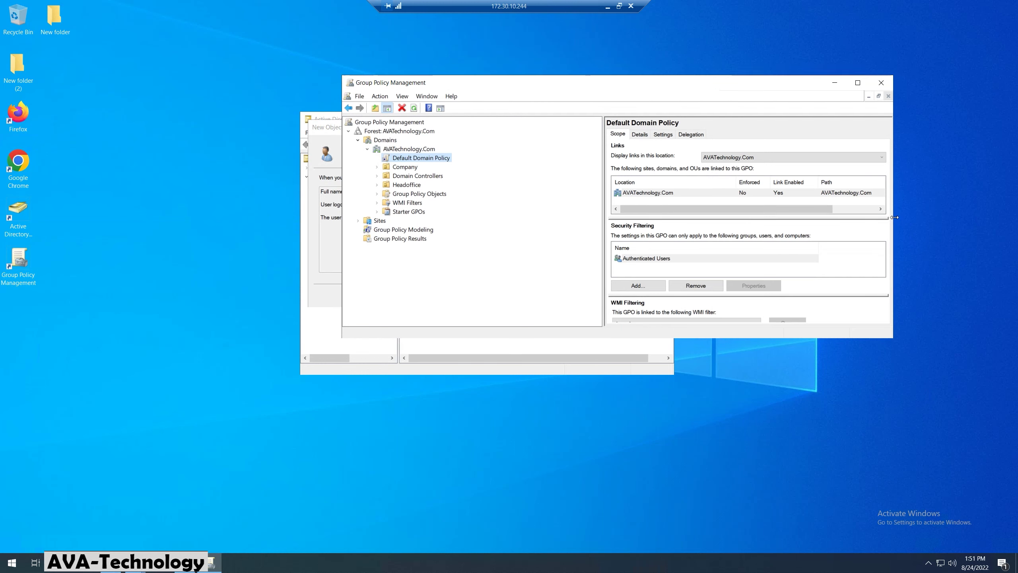
{"action": "right_click", "coordinate": [441, 158]}
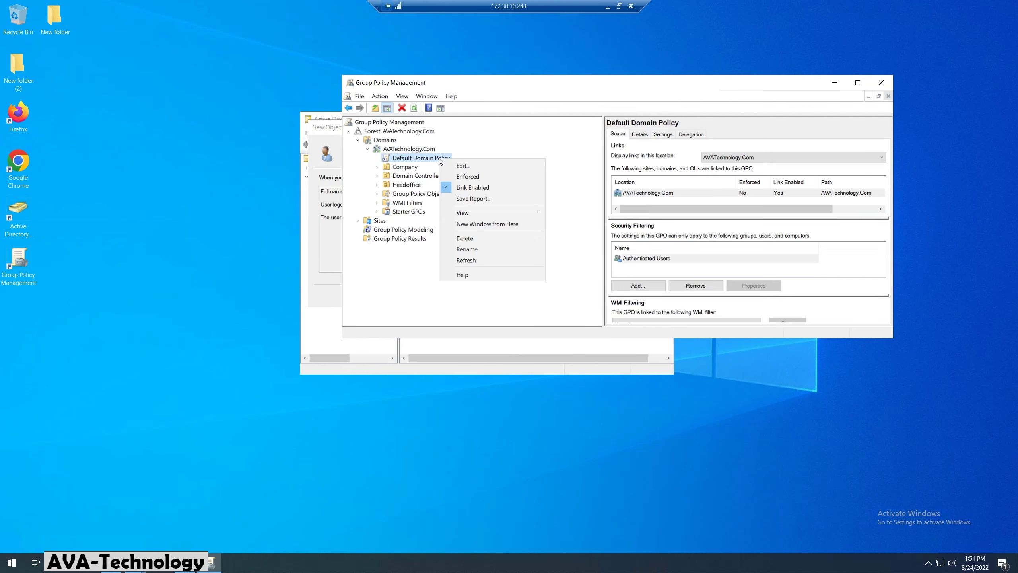
{"action": "left_click", "coordinate": [466, 168]}
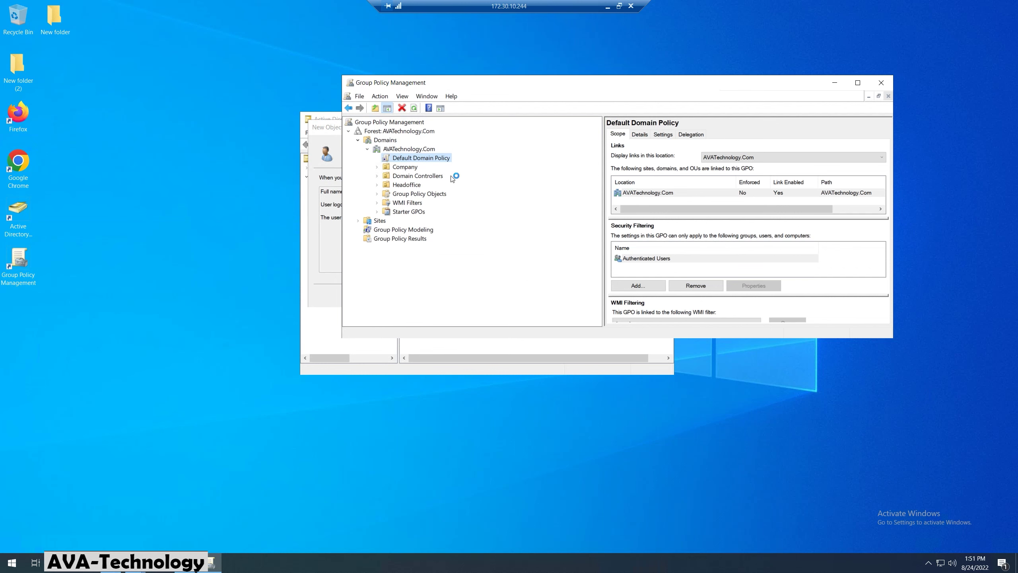
Expand Computer Configuration > Policies > Windows Settings down to Security Settings.
{"action": "left_click_drag", "start_coordinate": [306, 58], "coordinate": [471, 93]}
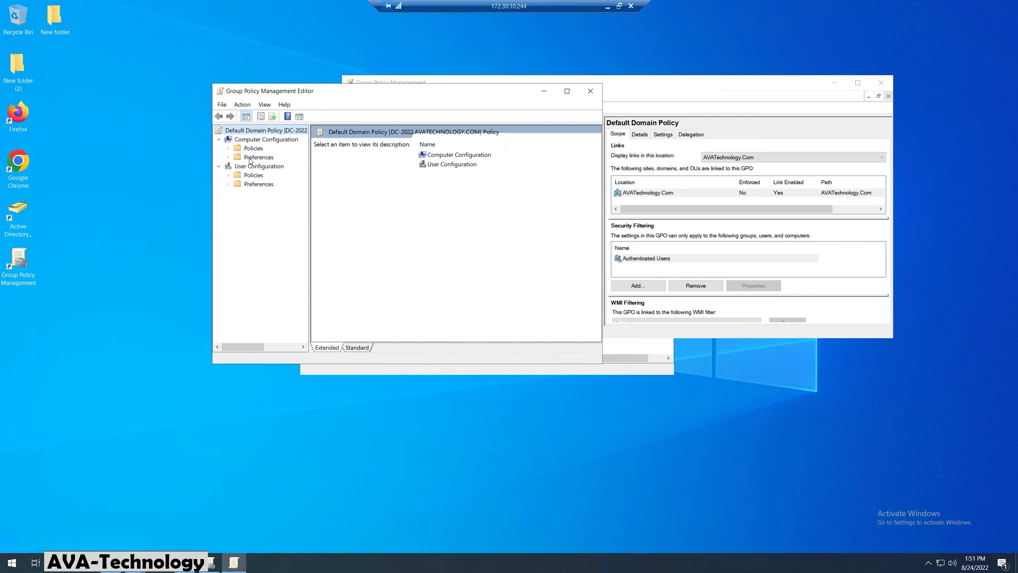
{"action": "left_click", "coordinate": [228, 148]}
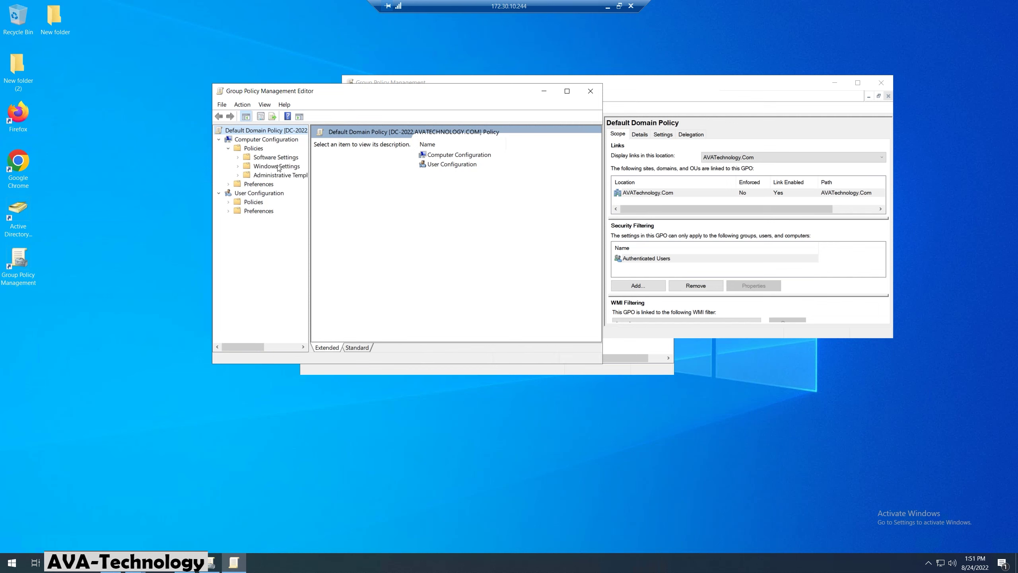
{"action": "left_click", "coordinate": [278, 168]}
{"action": "left_click", "coordinate": [237, 166]}
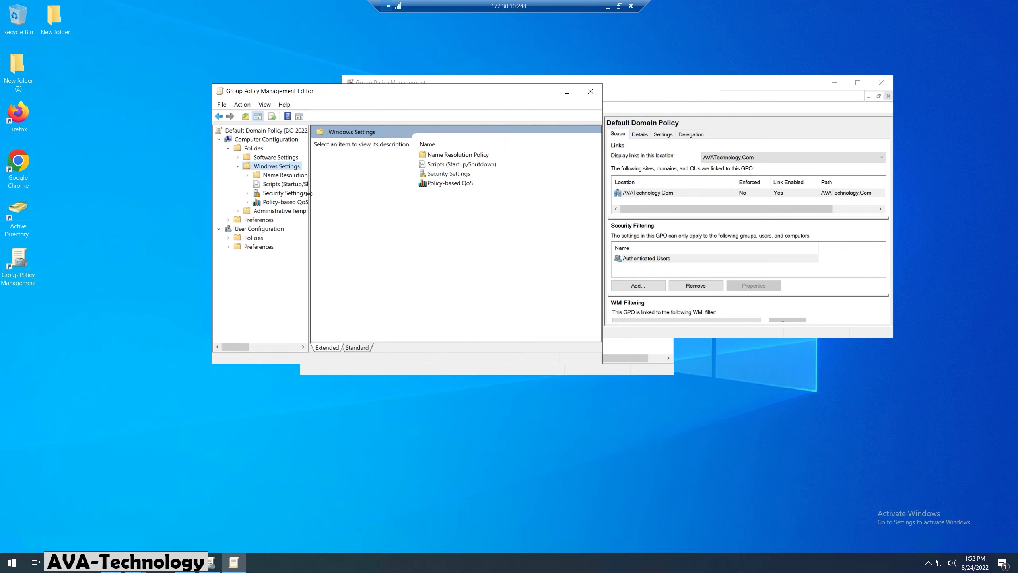
{"action": "left_click_drag", "start_coordinate": [309, 196], "coordinate": [383, 196]}
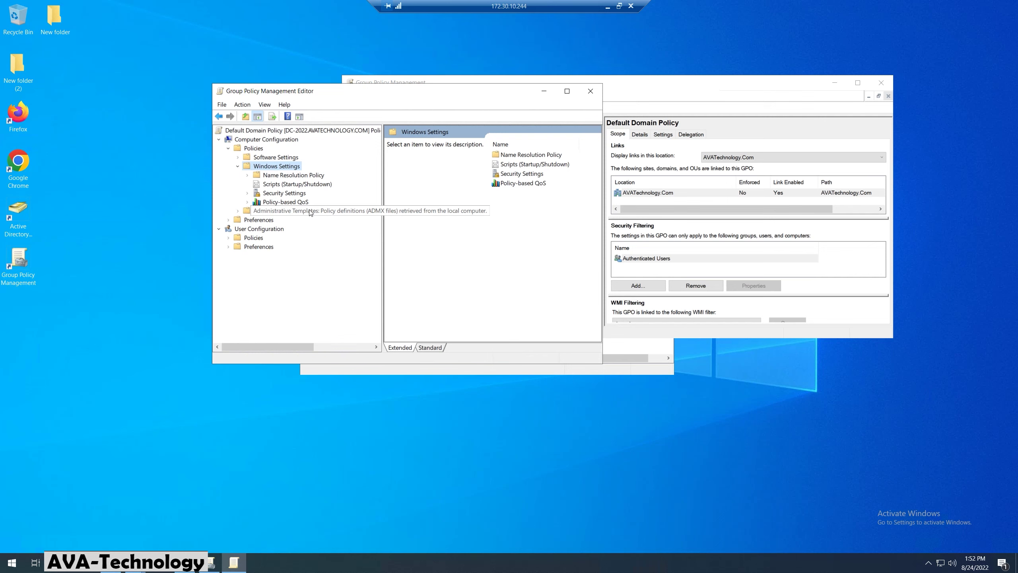
{"action": "left_click", "coordinate": [289, 194]}
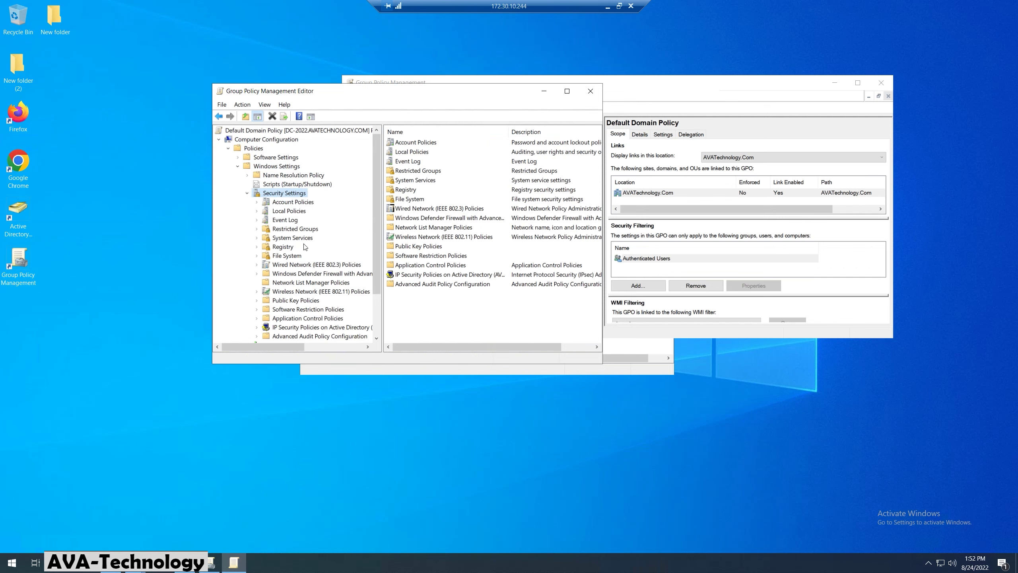
Go to Account Policies > Password Policy and open Minimum password length, currently 7 characters.
{"action": "left_click", "coordinate": [297, 204]}
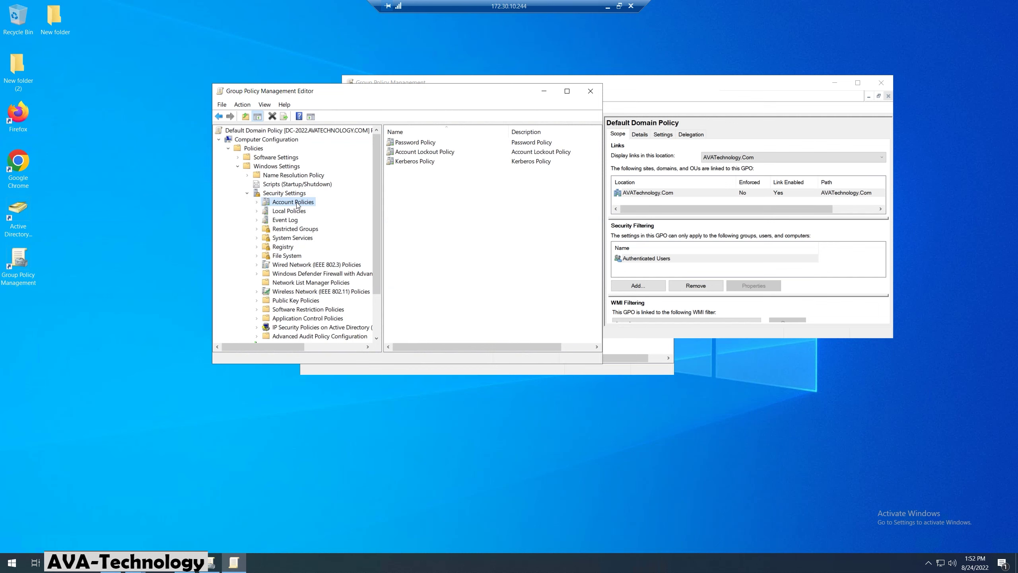
{"action": "double_click", "coordinate": [297, 203]}
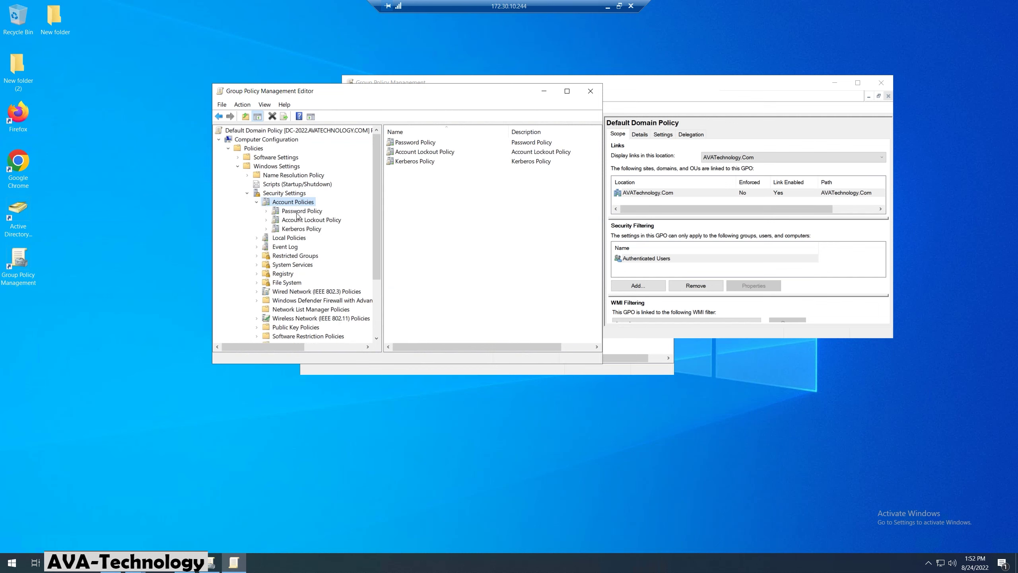
{"action": "left_click", "coordinate": [299, 211]}
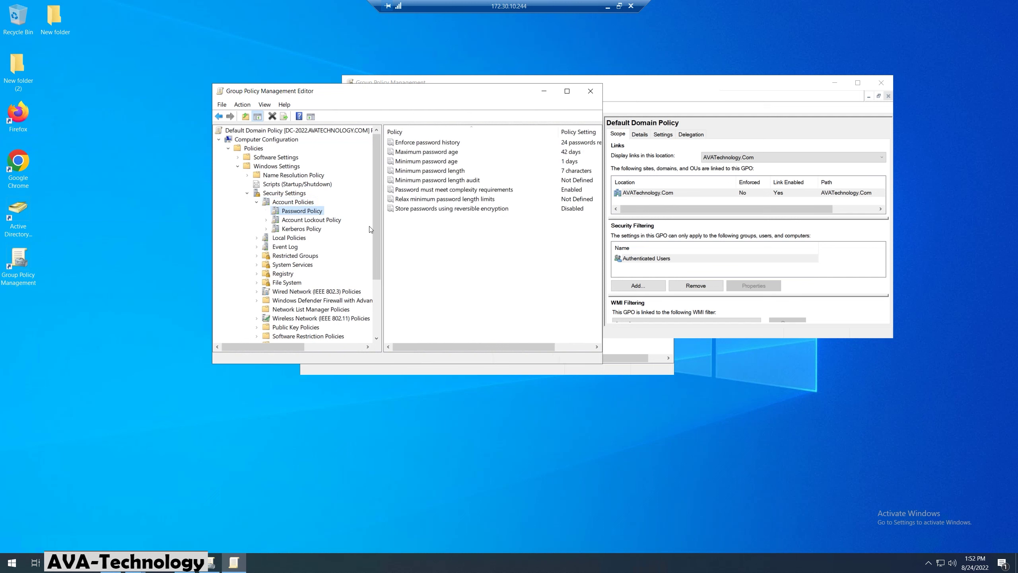
{"action": "left_click_drag", "start_coordinate": [602, 190], "coordinate": [784, 202]}
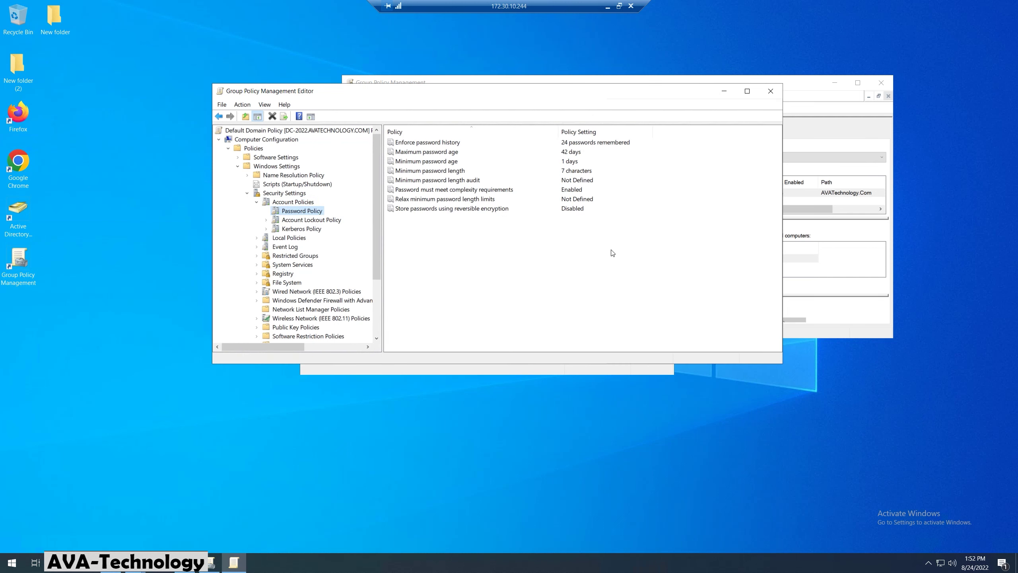
{"action": "left_click", "coordinate": [433, 182]}
{"action": "left_click", "coordinate": [431, 172]}
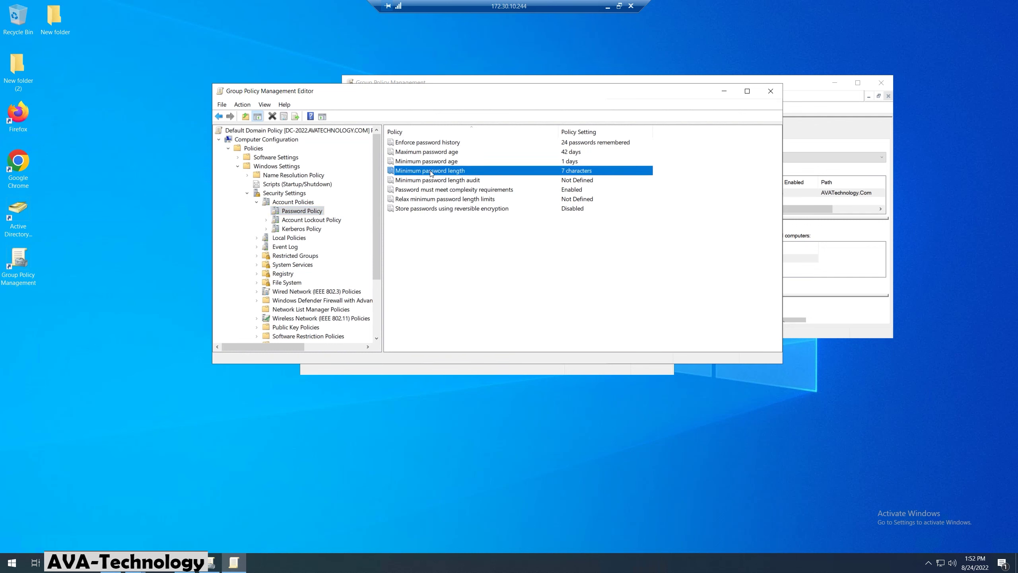
{"action": "double_click", "coordinate": [431, 171]}
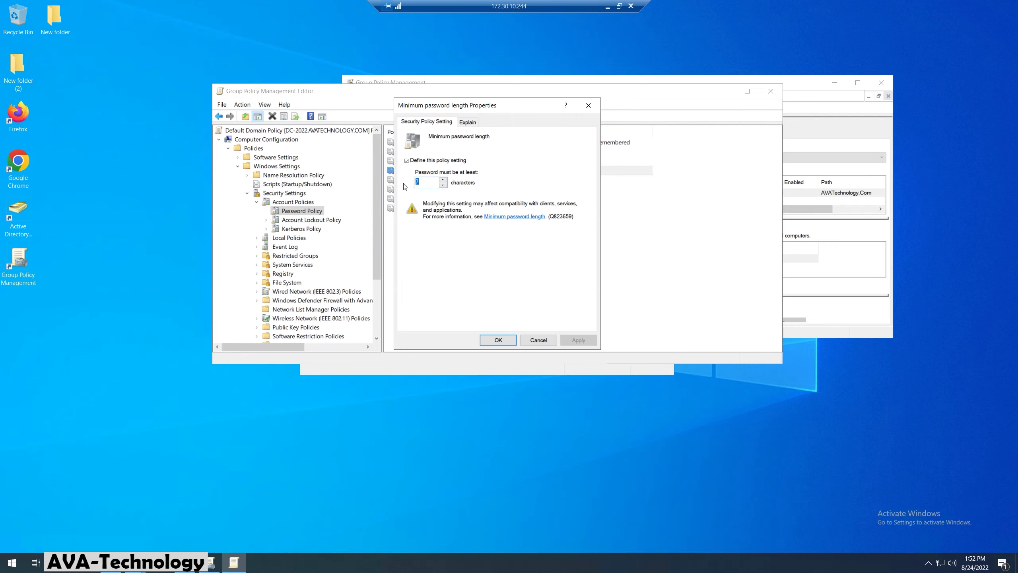
Change the minimum password length to 3 characters and apply it.
{"action": "left_click", "coordinate": [443, 185]}
{"action": "type", "text": "0"}
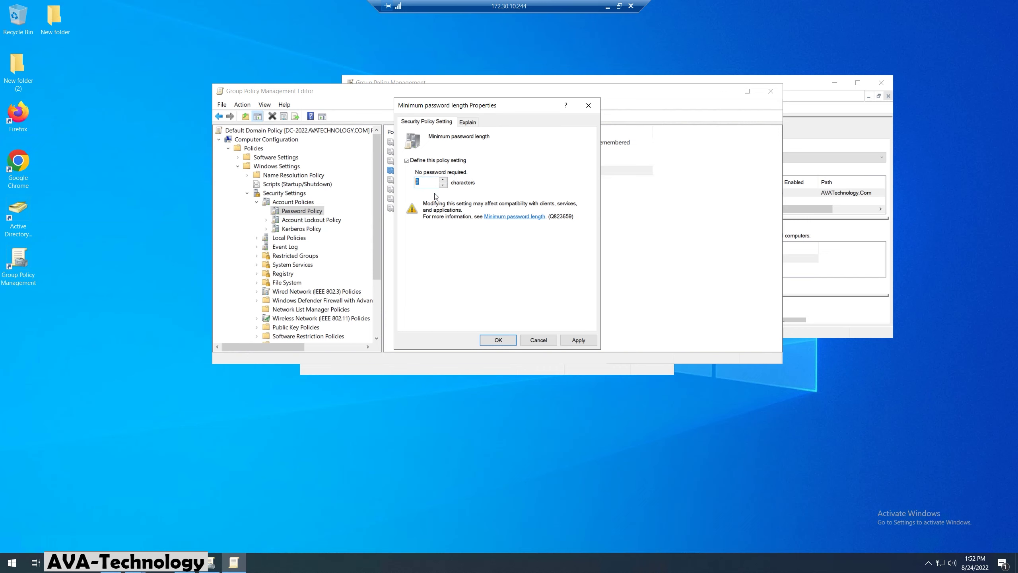
{"action": "type", "text": "3"}
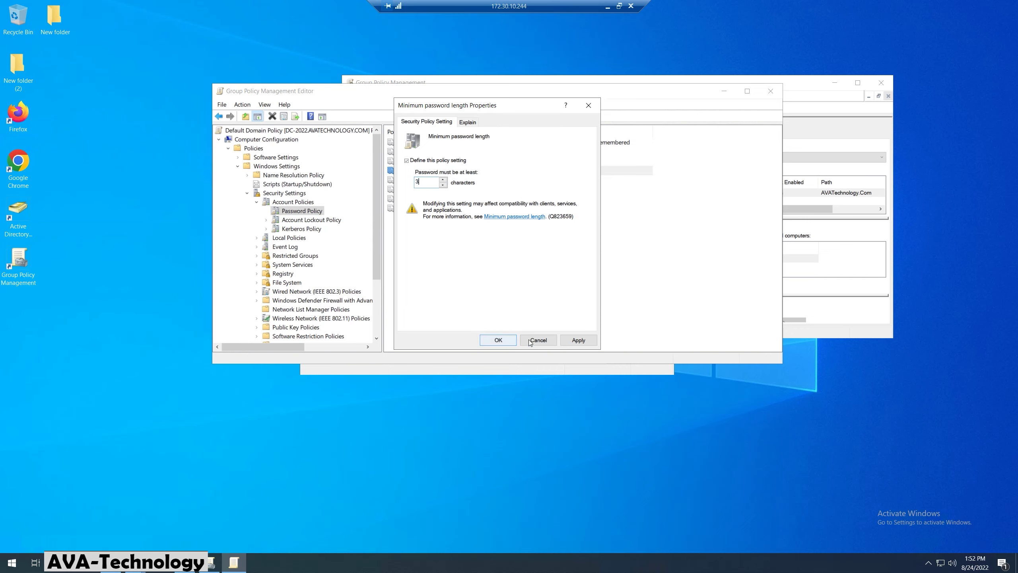
{"action": "left_click", "coordinate": [578, 340]}
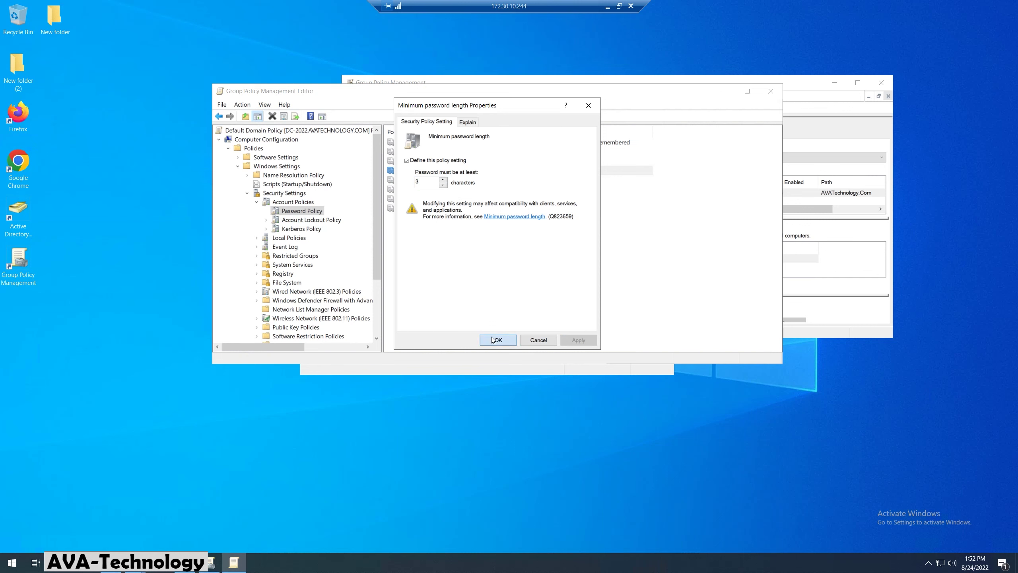
{"action": "left_click", "coordinate": [493, 340]}
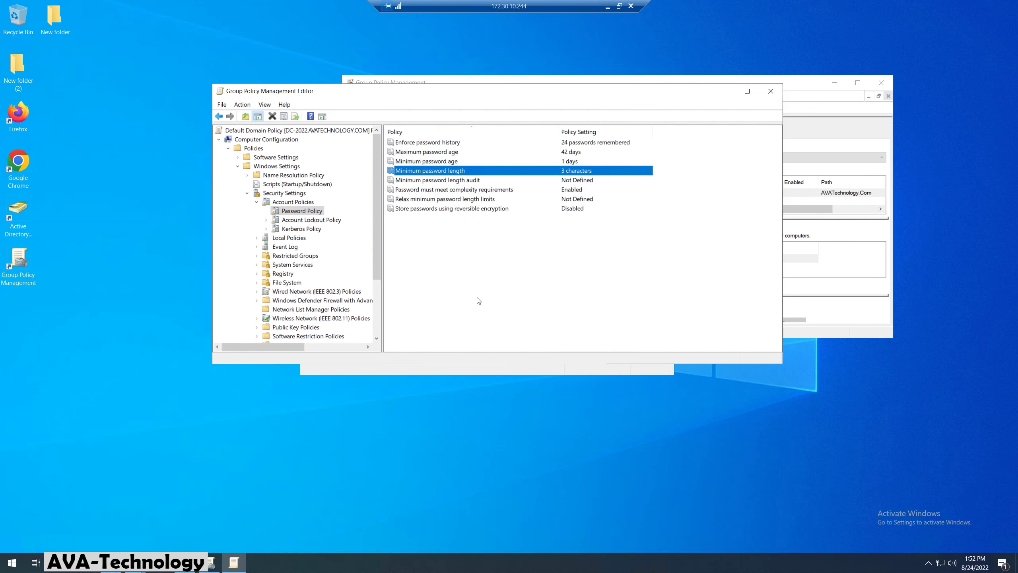
Set 'Password must meet complexity requirements' to Disabled.
{"action": "left_click", "coordinate": [442, 191]}
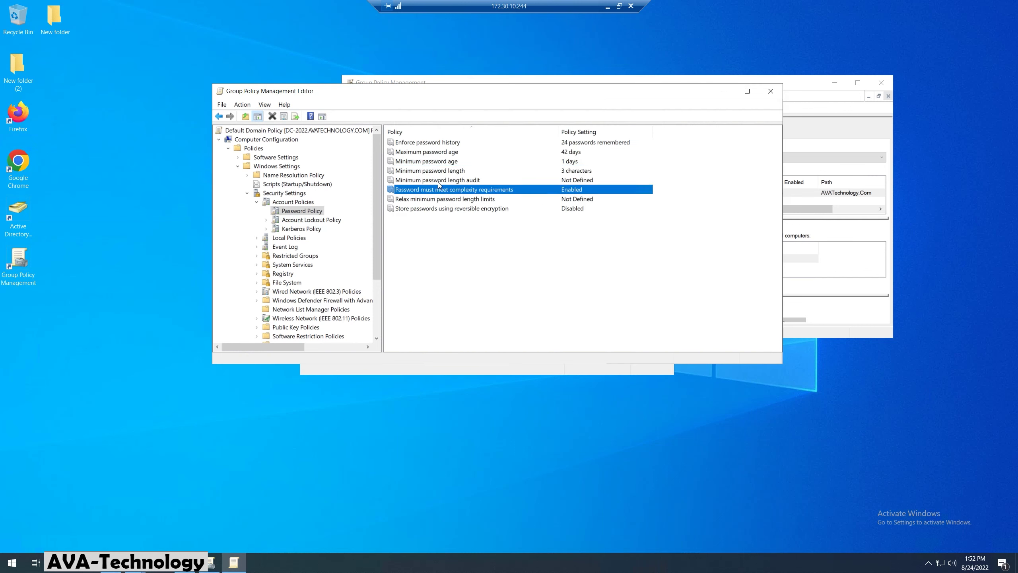
{"action": "left_click", "coordinate": [438, 182]}
{"action": "left_click", "coordinate": [439, 193]}
{"action": "double_click", "coordinate": [439, 191]}
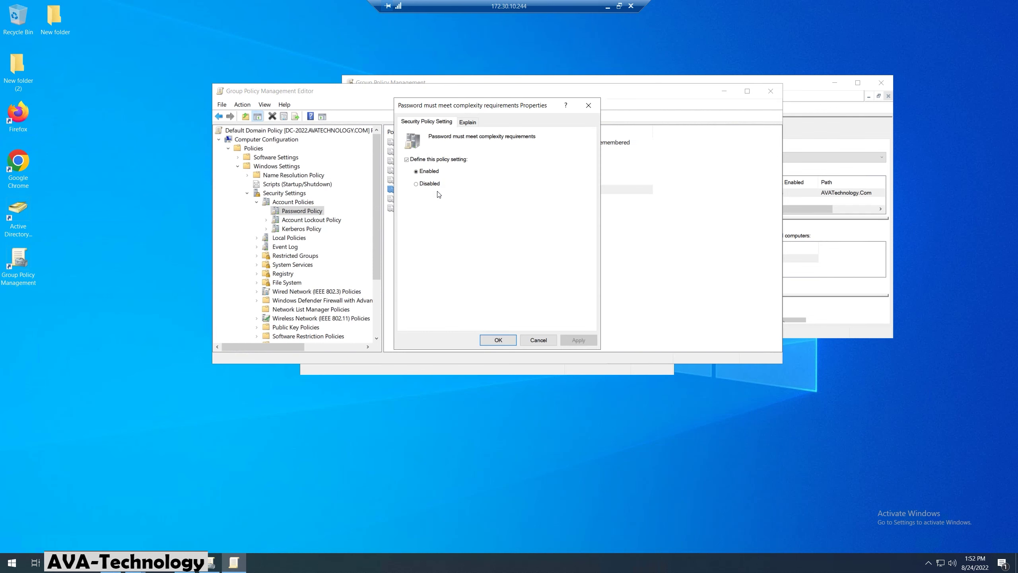
{"action": "left_click", "coordinate": [431, 185]}
{"action": "left_click", "coordinate": [517, 340]}
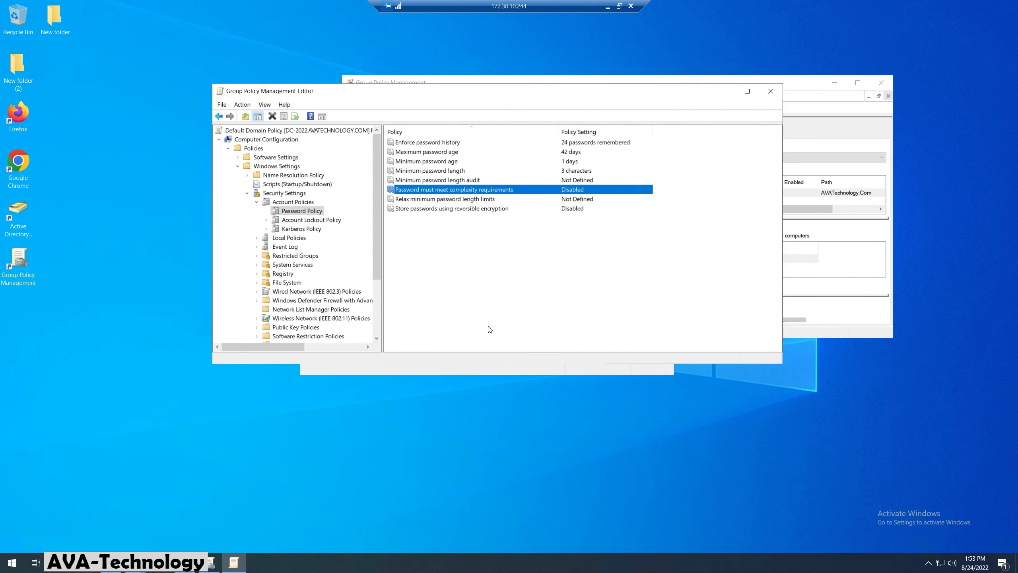
Review the updated password policy settings in the list.
{"action": "left_click", "coordinate": [445, 211]}
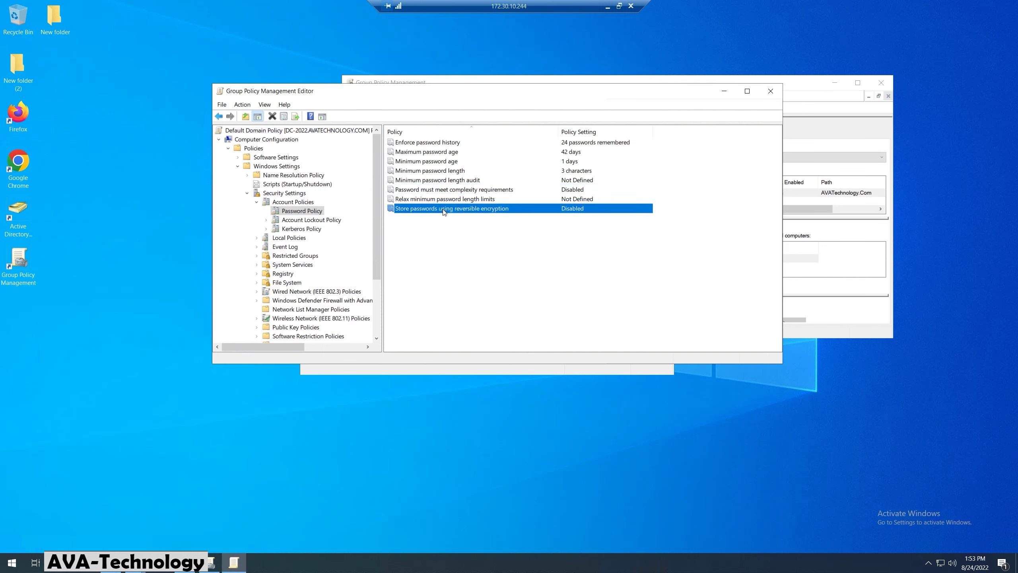
{"action": "left_click", "coordinate": [434, 180]}
{"action": "left_click", "coordinate": [434, 171]}
{"action": "left_click", "coordinate": [431, 161]}
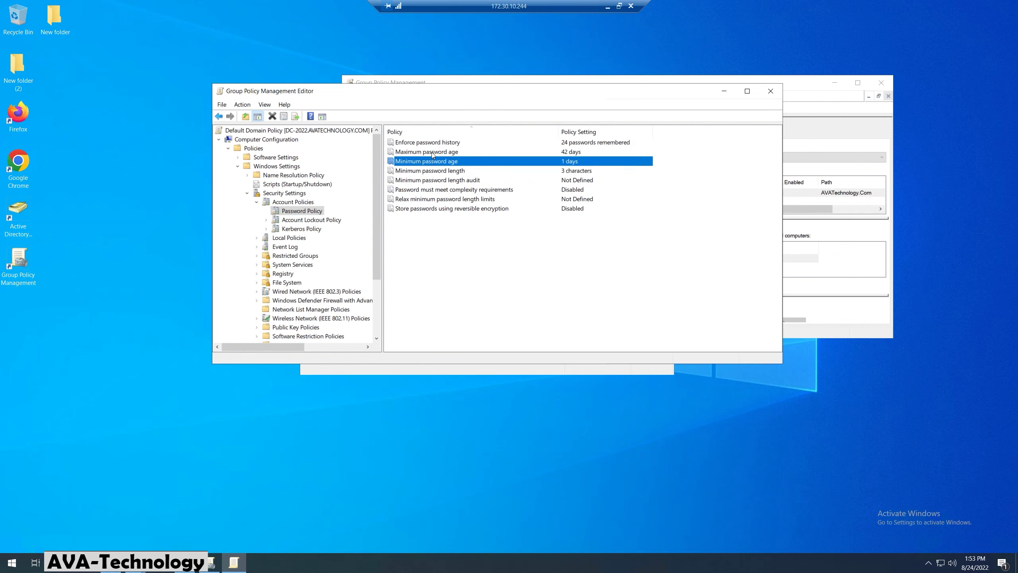
{"action": "left_click", "coordinate": [431, 152]}
{"action": "left_click", "coordinate": [432, 143]}
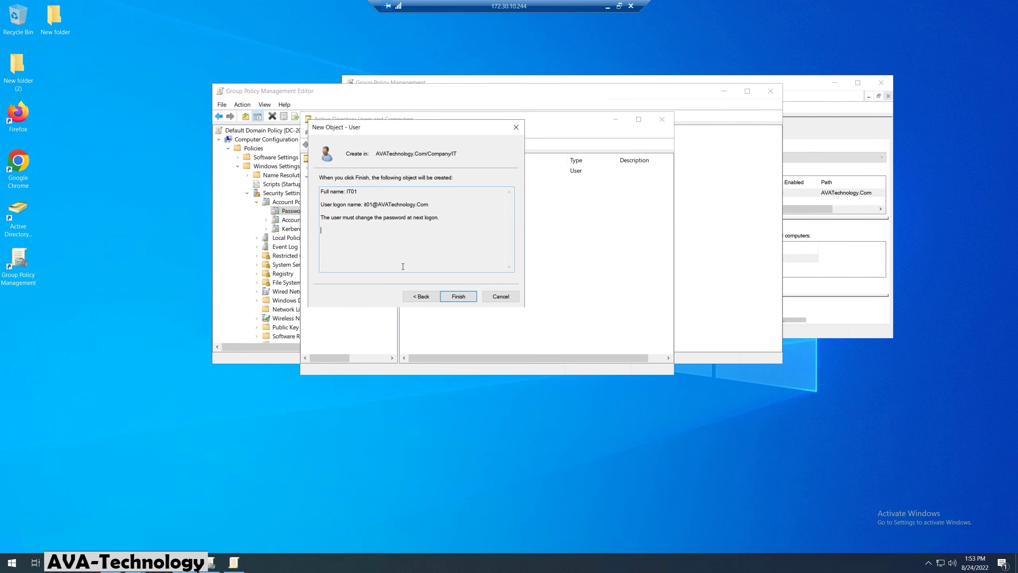
Retry creating IT01, then launch a Command Prompt via Run with cmd.
{"action": "left_click", "coordinate": [458, 296]}
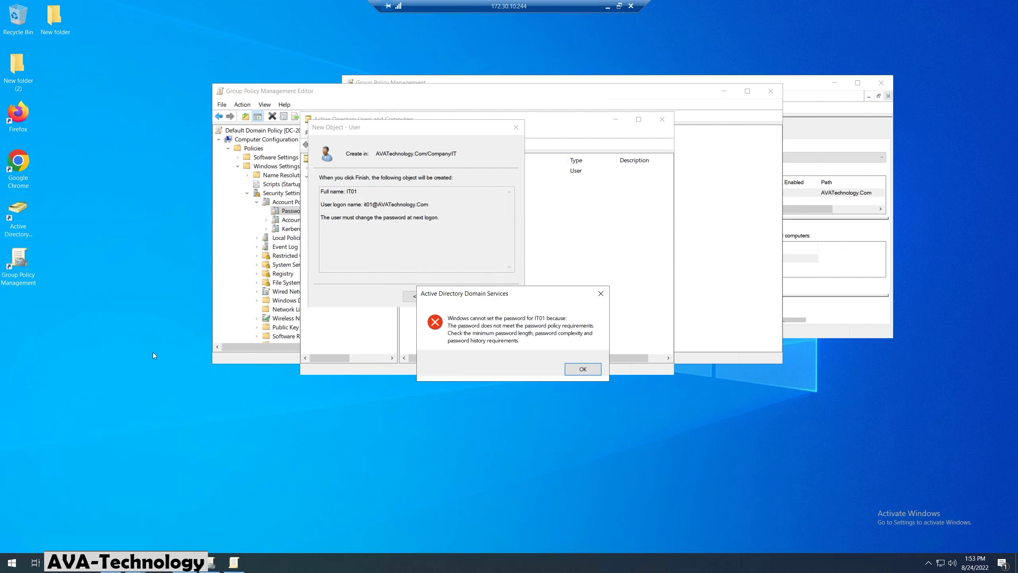
{"action": "key", "text": "super+r"}
{"action": "type", "text": "cmd"}
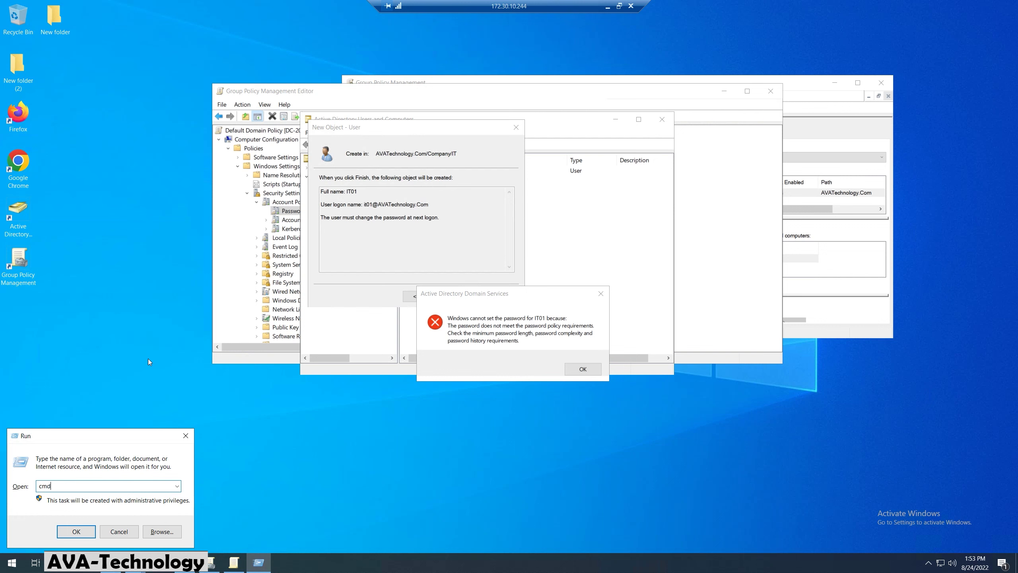
{"action": "key", "text": "Return"}
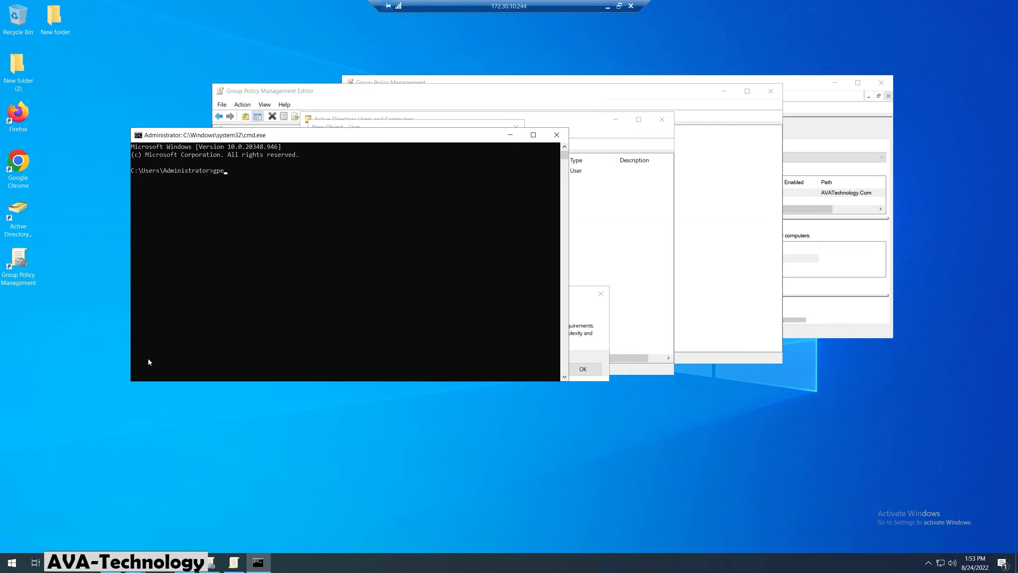
Run gpupdate, then bring the new-user wizard and its error back to the front.
{"action": "type", "text": "gpupdate"}
{"action": "key", "text": "Return"}
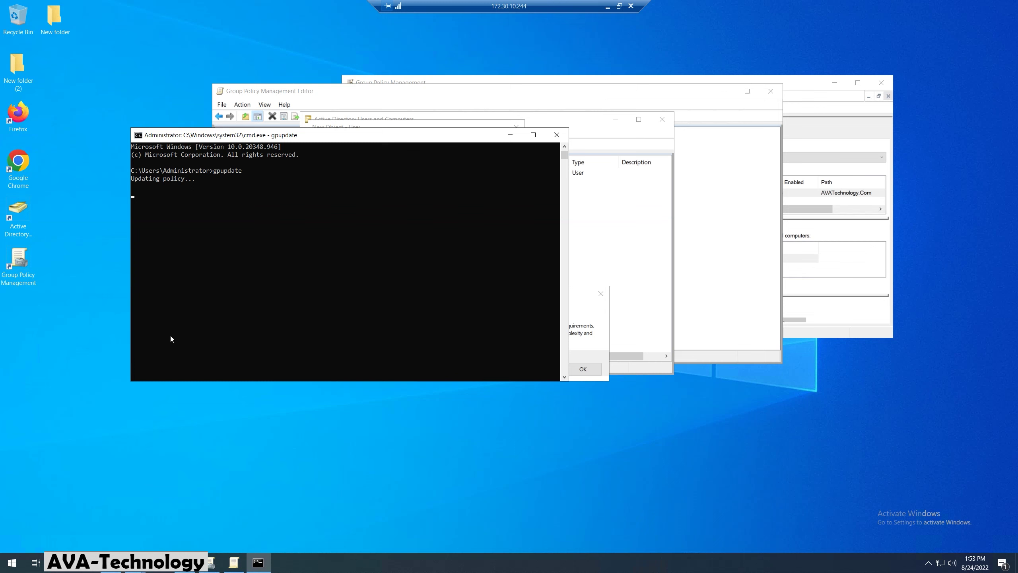
{"action": "left_click_drag", "start_coordinate": [263, 138], "coordinate": [258, 175]}
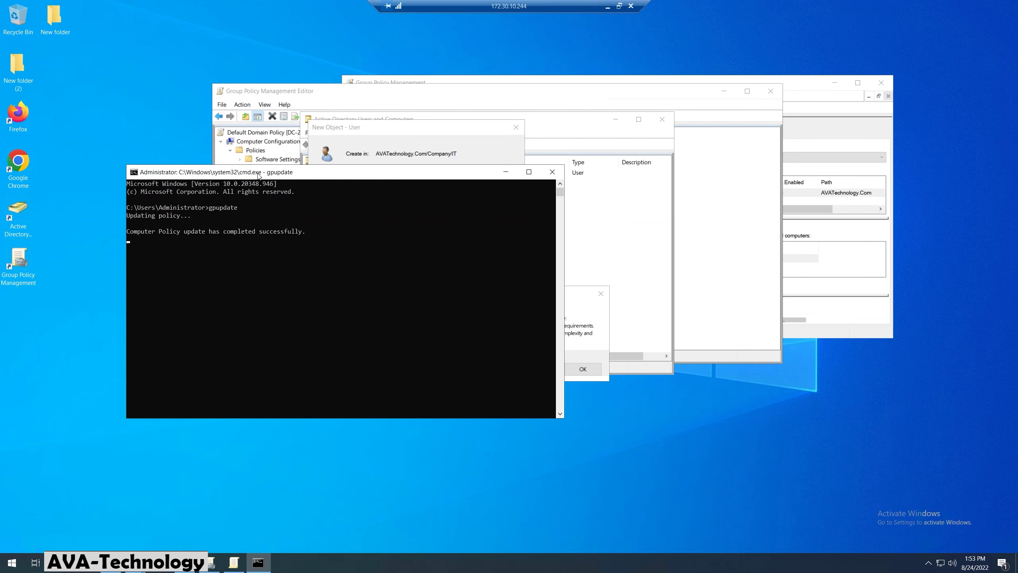
{"action": "left_click", "coordinate": [389, 134]}
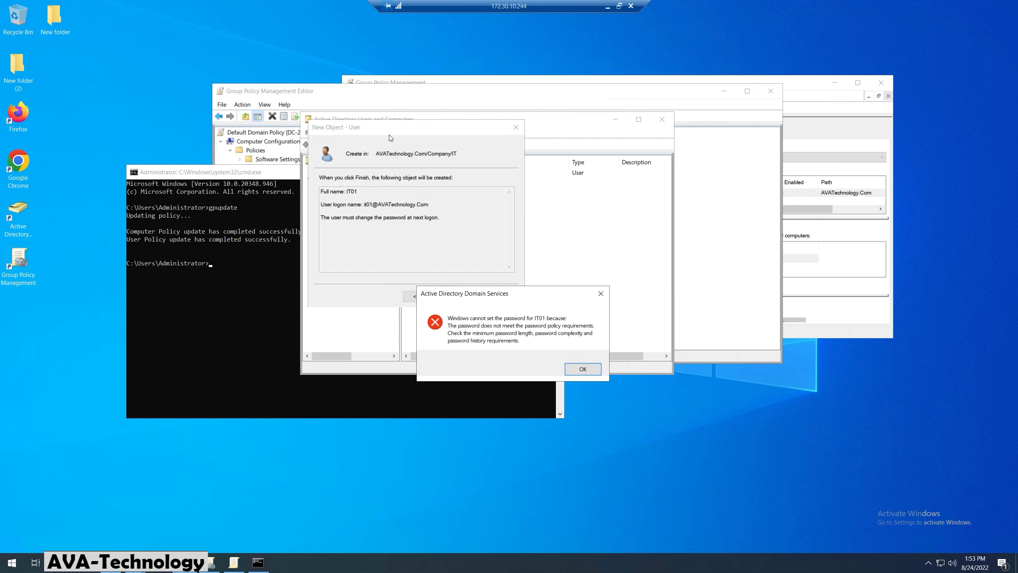
Dismiss the password error and complete creating user IT01.
{"action": "left_click", "coordinate": [592, 369]}
{"action": "left_click", "coordinate": [418, 294]}
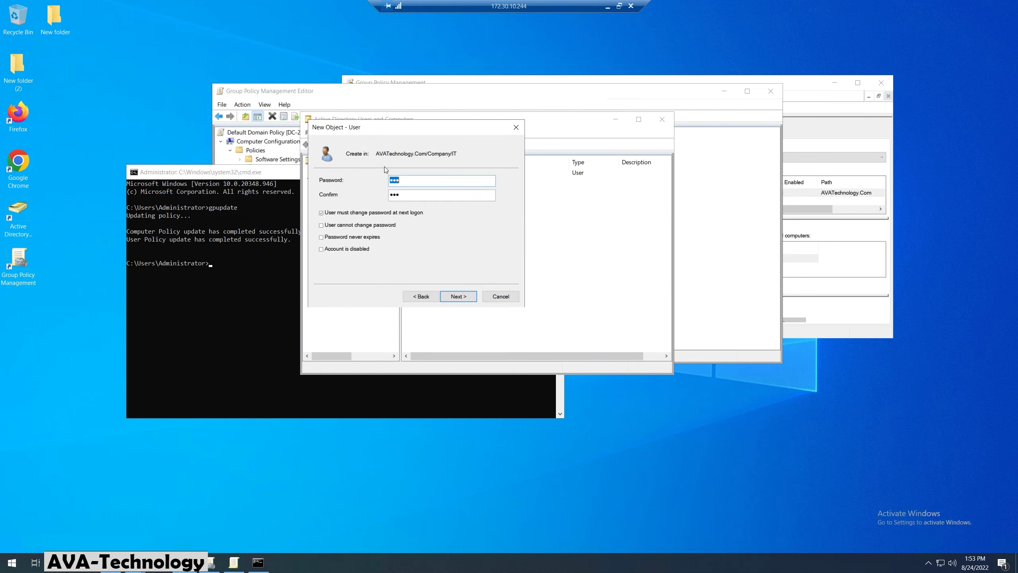
{"action": "left_click", "coordinate": [458, 296]}
{"action": "left_click", "coordinate": [461, 296]}
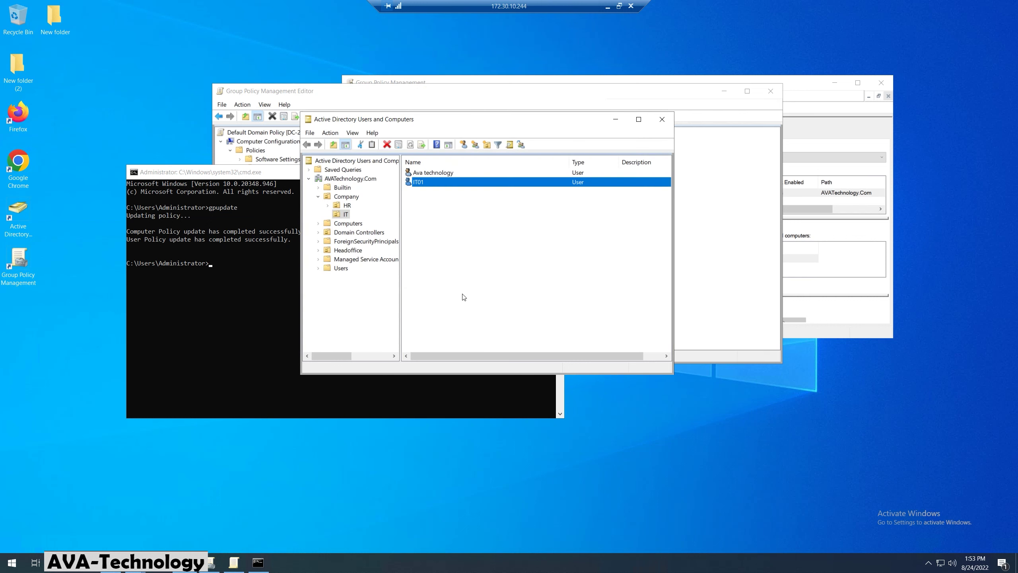
Check the Properties of user IT01 and close them.
{"action": "left_click", "coordinate": [454, 259]}
{"action": "left_click", "coordinate": [419, 184]}
{"action": "right_click", "coordinate": [419, 183]}
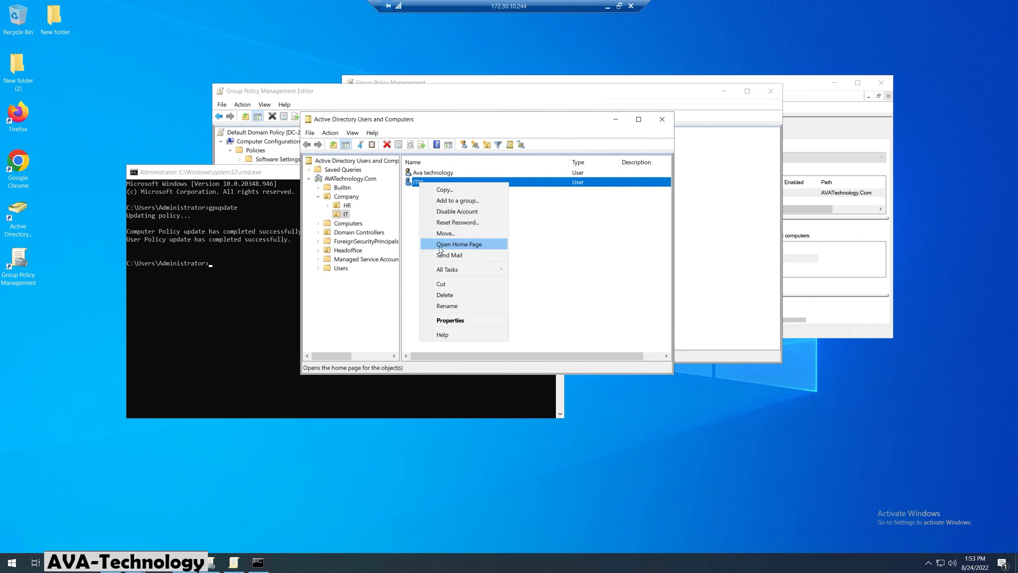
{"action": "left_click", "coordinate": [446, 320]}
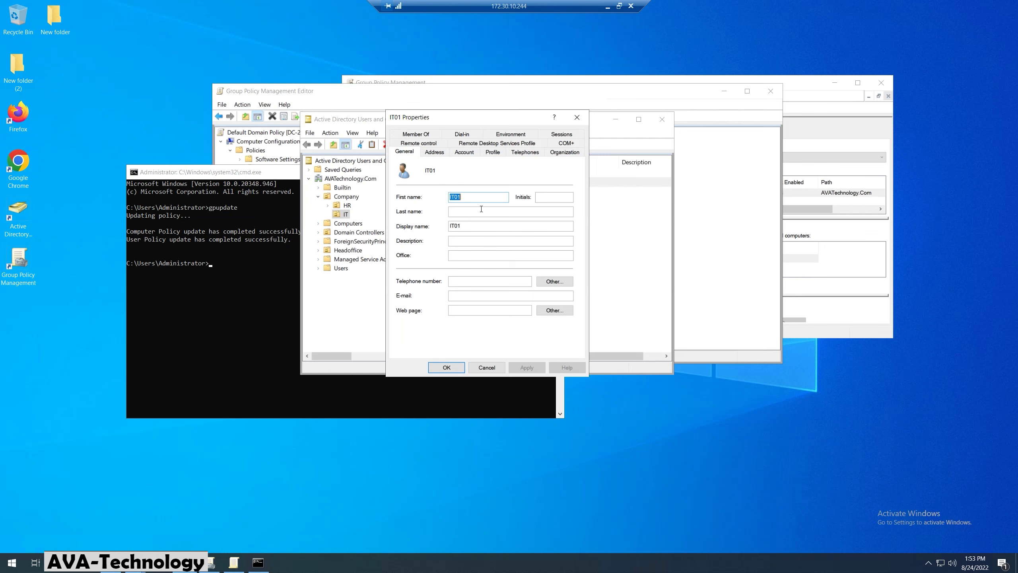
{"action": "left_click", "coordinate": [577, 117]}
{"action": "left_click", "coordinate": [419, 205]}
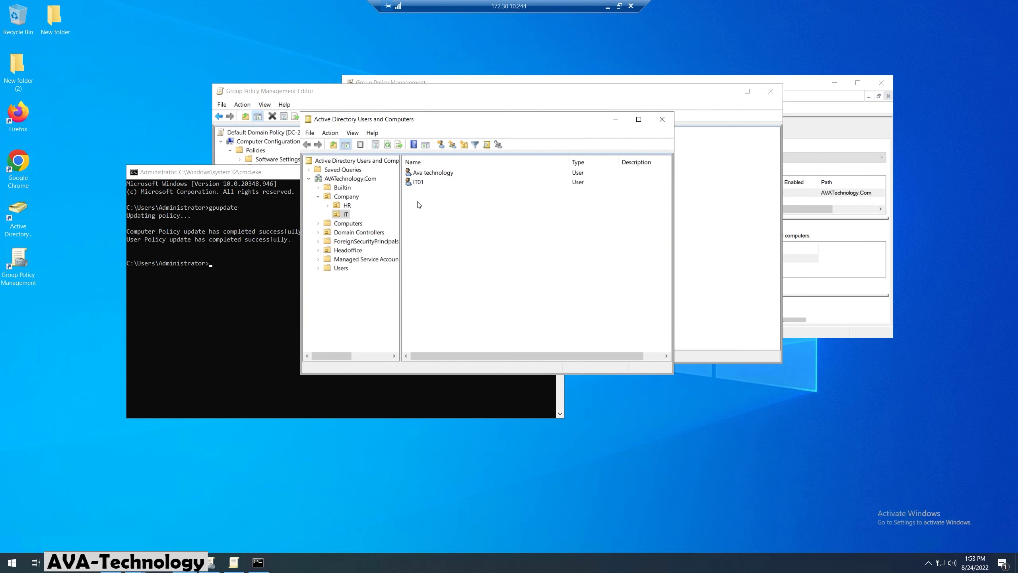
{"action": "right_click", "coordinate": [418, 205]}
{"action": "left_click", "coordinate": [417, 183]}
Copy IT01 into a new user with first name and logon name it02.
{"action": "left_click", "coordinate": [417, 183]}
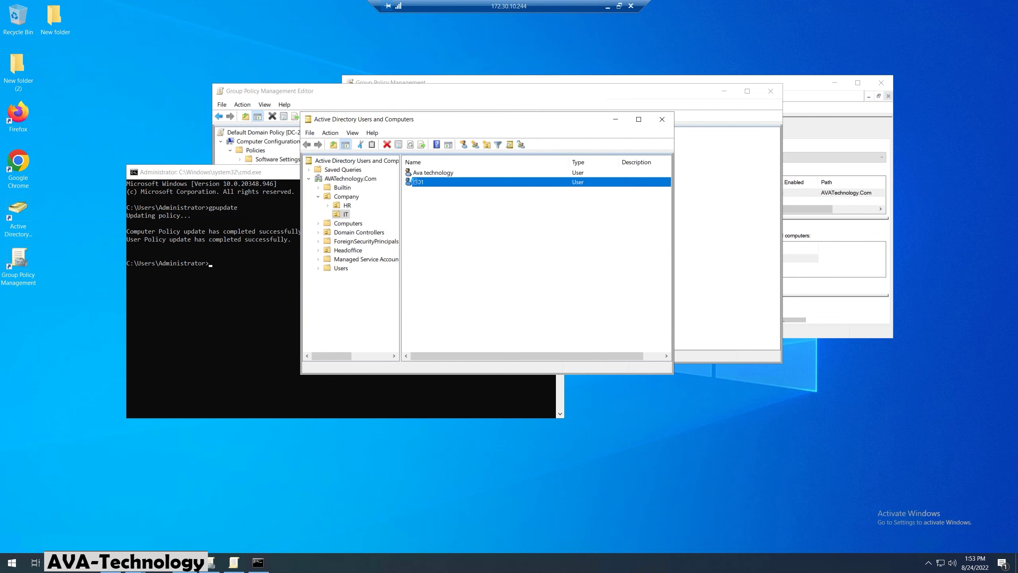
{"action": "right_click", "coordinate": [416, 184]}
{"action": "left_click", "coordinate": [421, 188]}
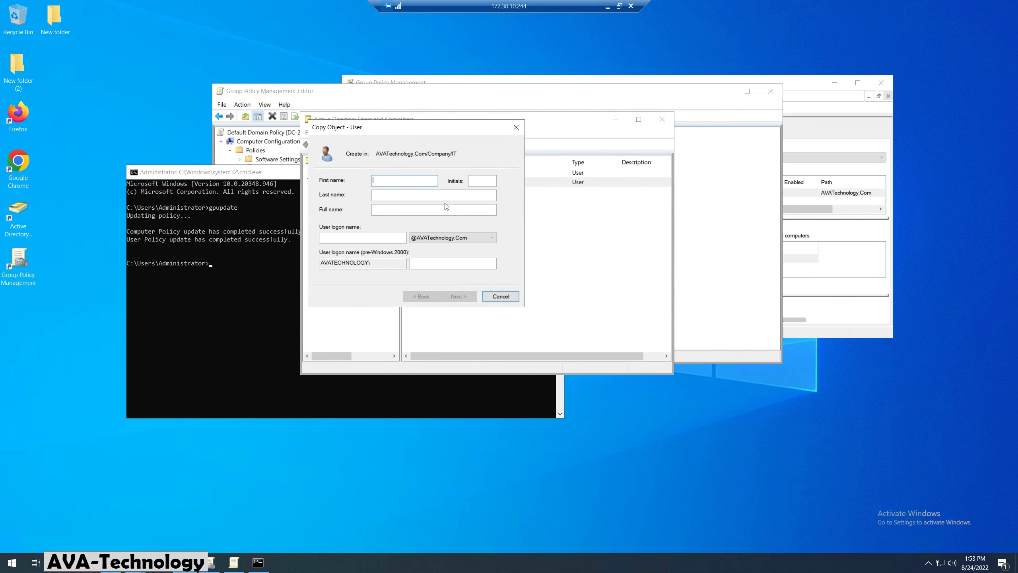
{"action": "left_click_drag", "start_coordinate": [407, 137], "coordinate": [546, 219]}
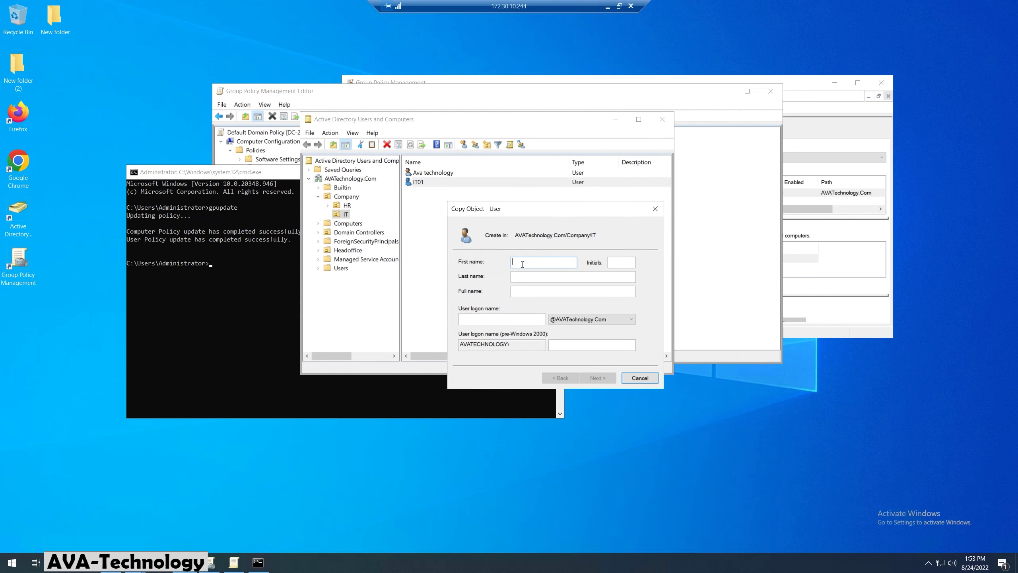
{"action": "type", "text": "it02"}
{"action": "key", "text": "Tab"}
{"action": "key", "text": "Tab"}
{"action": "key", "text": "Tab"}
{"action": "type", "text": "it"}
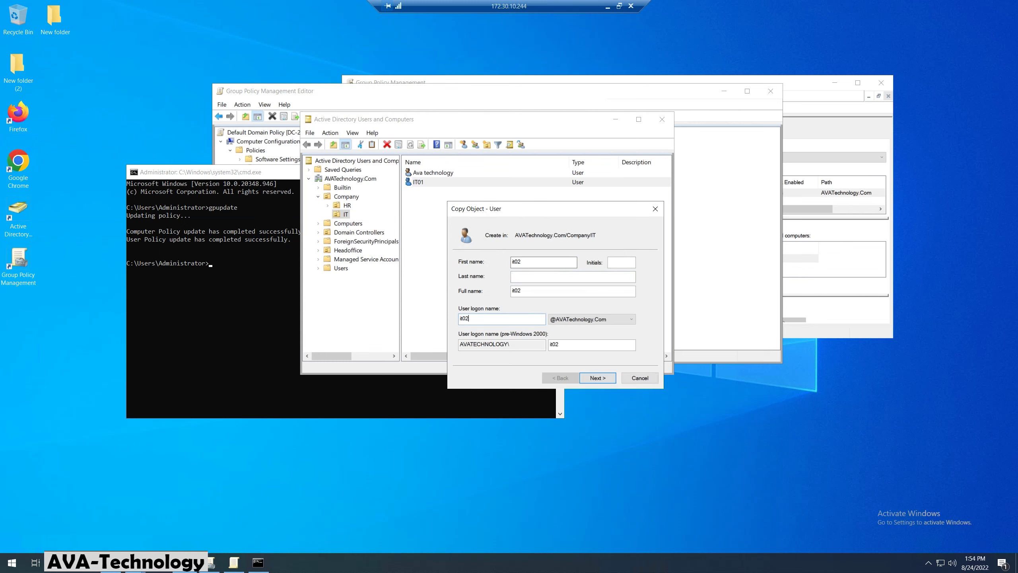
{"action": "type", "text": "02"}
{"action": "left_click", "coordinate": [598, 377]}
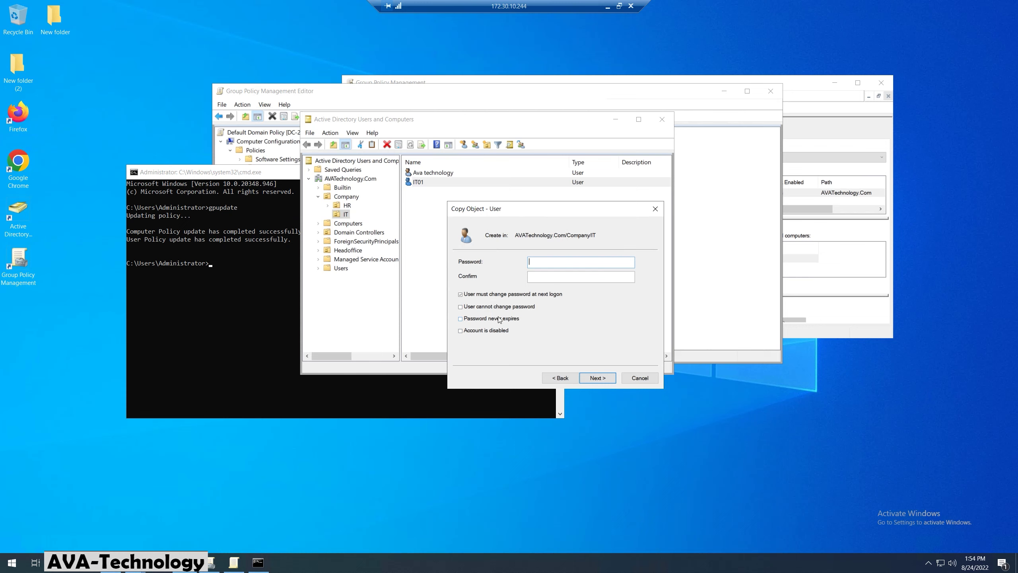
Give it02 a one-character password without forced change at next logon; dismiss the resulting error.
{"action": "left_click", "coordinate": [461, 296]}
{"action": "left_click", "coordinate": [543, 266]}
{"action": "key", "text": "Tab"}
{"action": "type", "text": "1"}
{"action": "left_click", "coordinate": [597, 378]}
{"action": "left_click", "coordinate": [597, 378]}
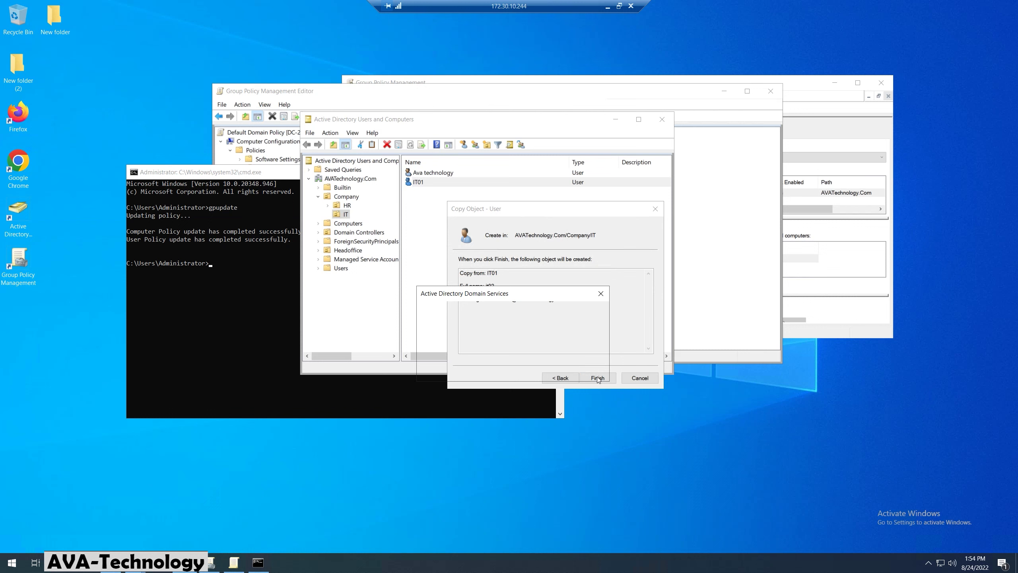
{"action": "left_click", "coordinate": [583, 370]}
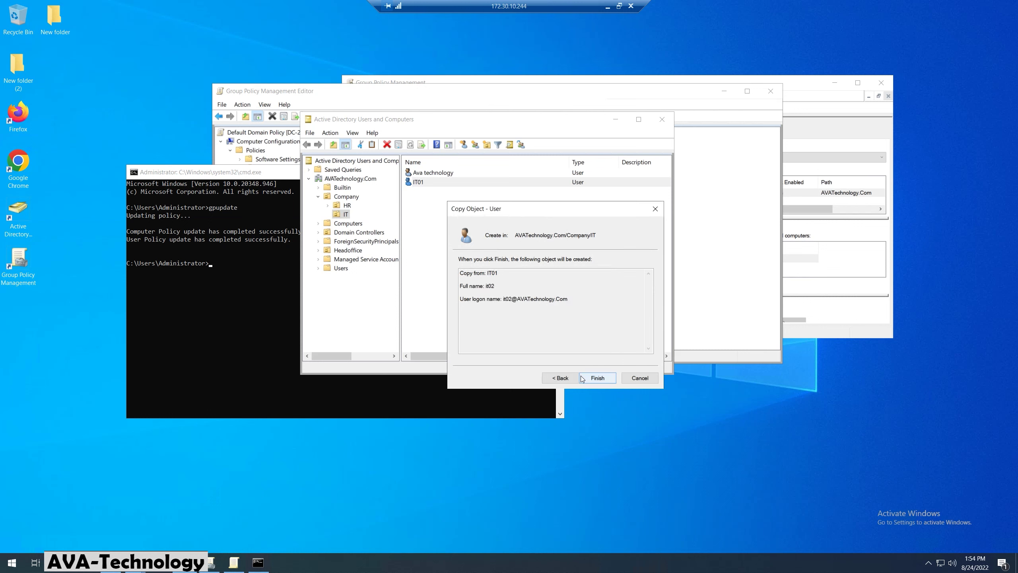
Re-enter the it02 password, require a change at next logon, and complete the user.
{"action": "left_click", "coordinate": [560, 378]}
{"action": "left_click", "coordinate": [544, 265]}
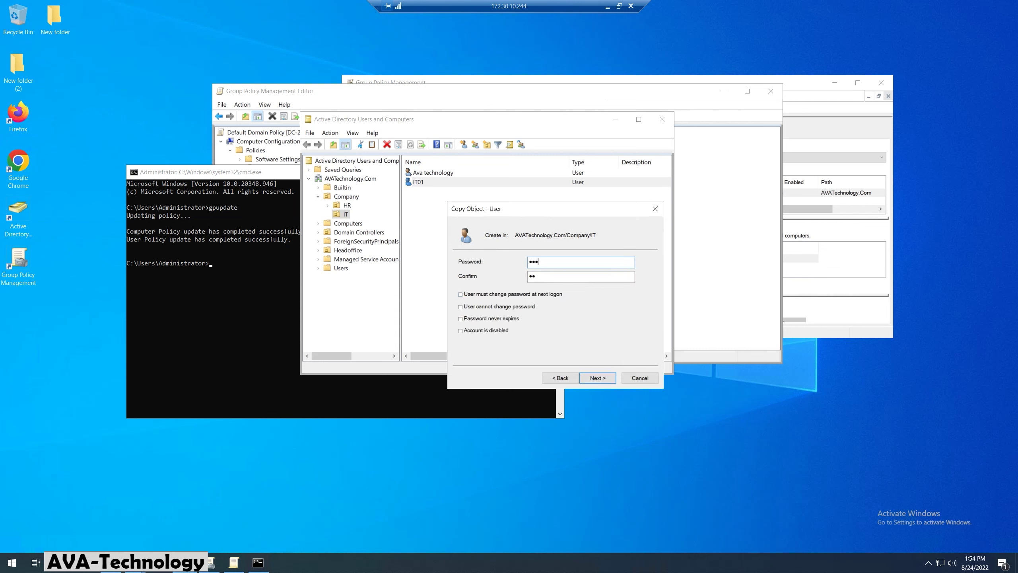
{"action": "key", "text": "Tab"}
{"action": "left_click", "coordinate": [506, 294]}
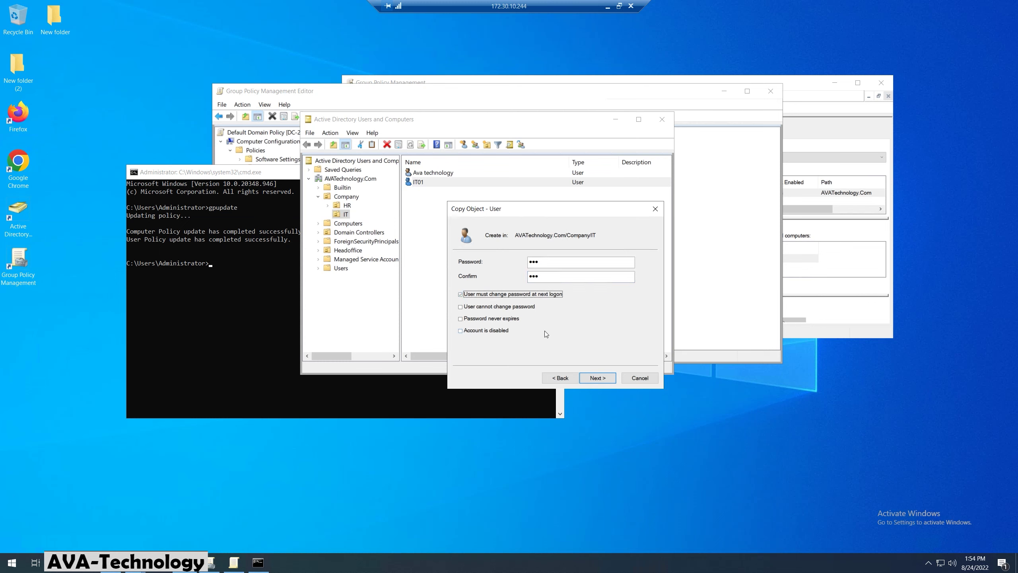
{"action": "left_click", "coordinate": [590, 380]}
{"action": "left_click", "coordinate": [599, 380]}
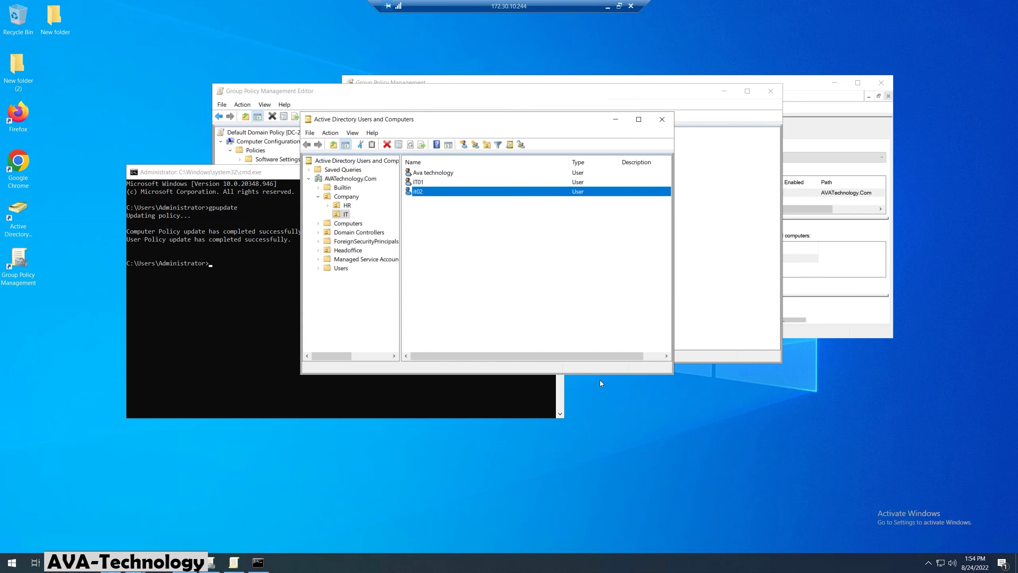
Confirm Minimum password length still reads 3 and close it without saving changes.
{"action": "left_click", "coordinate": [813, 83]}
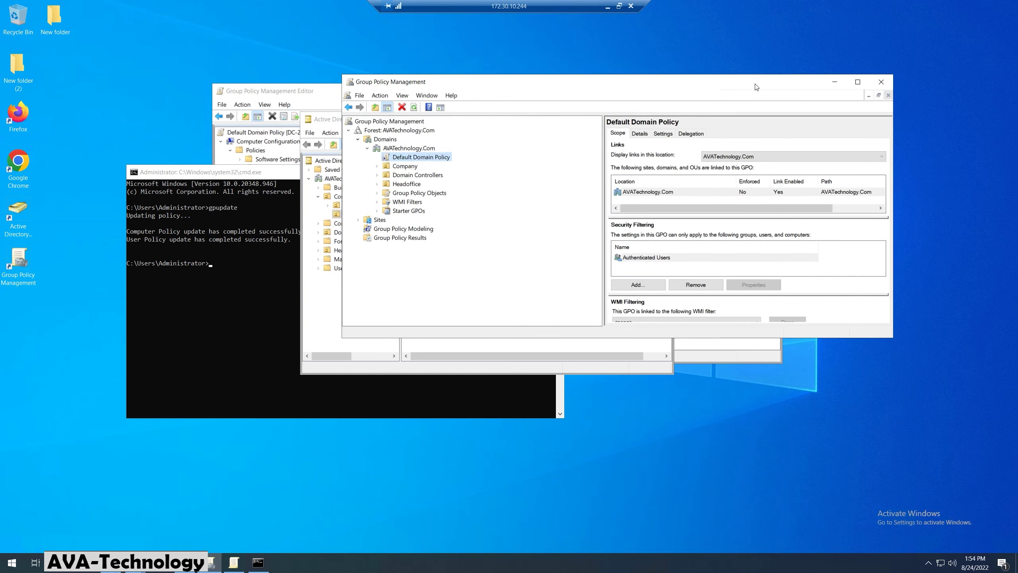
{"action": "left_click_drag", "start_coordinate": [757, 85], "coordinate": [738, 281]}
{"action": "left_click", "coordinate": [615, 119]}
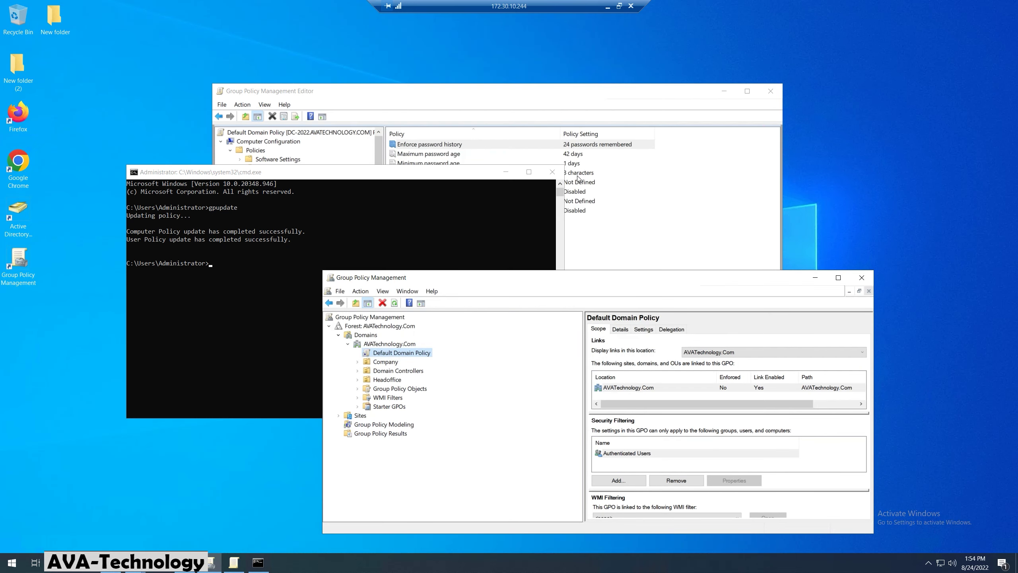
{"action": "left_click_drag", "start_coordinate": [492, 173], "coordinate": [383, 223]}
{"action": "double_click", "coordinate": [456, 173]}
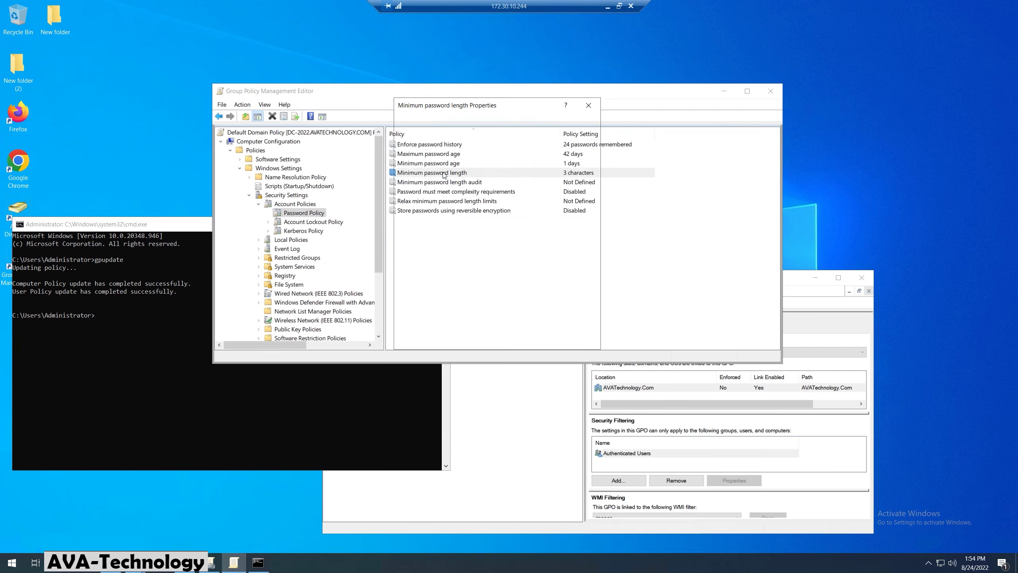
{"action": "double_click", "coordinate": [419, 181]}
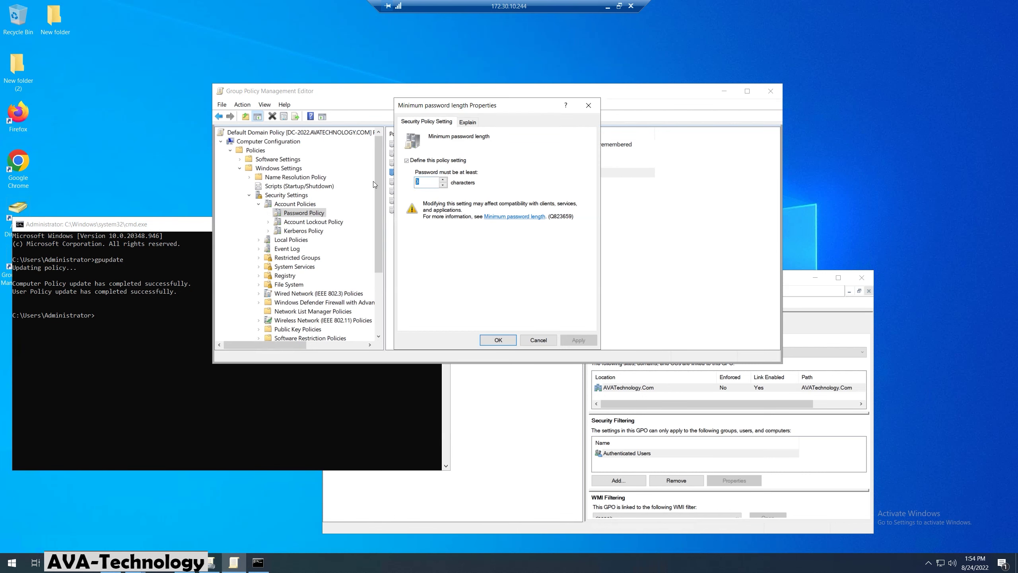
{"action": "key", "text": "BackSpace"}
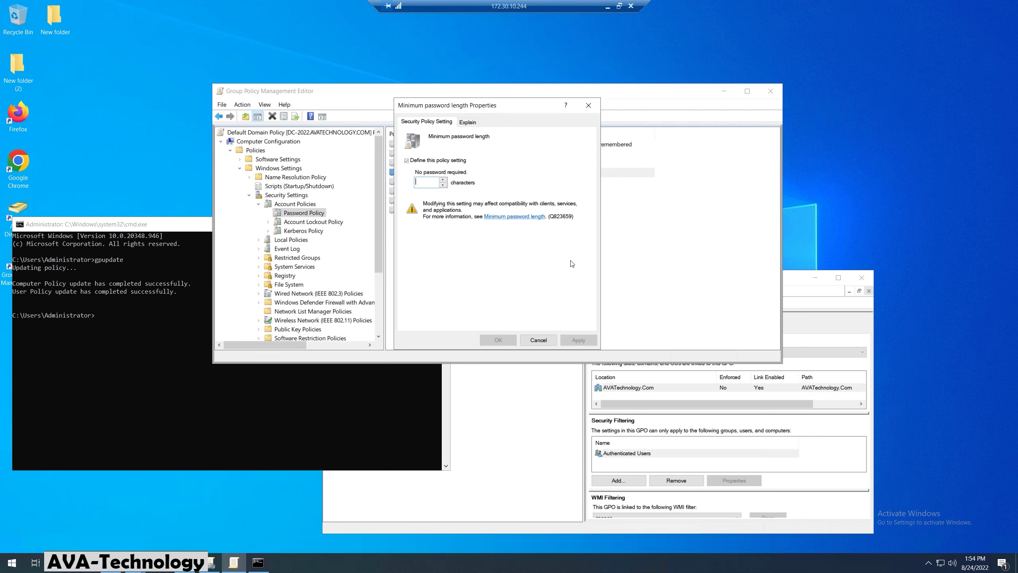
{"action": "left_click", "coordinate": [588, 105]}
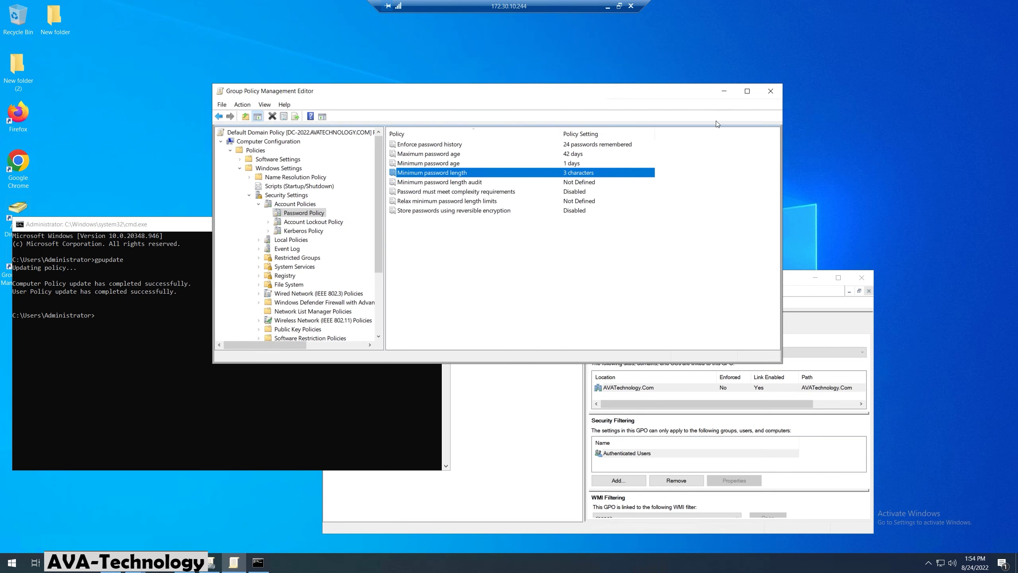
Close Command Prompt, the Group Policy Management Editor and console, then refresh the desktop.
{"action": "left_click_drag", "start_coordinate": [175, 231], "coordinate": [462, 143]}
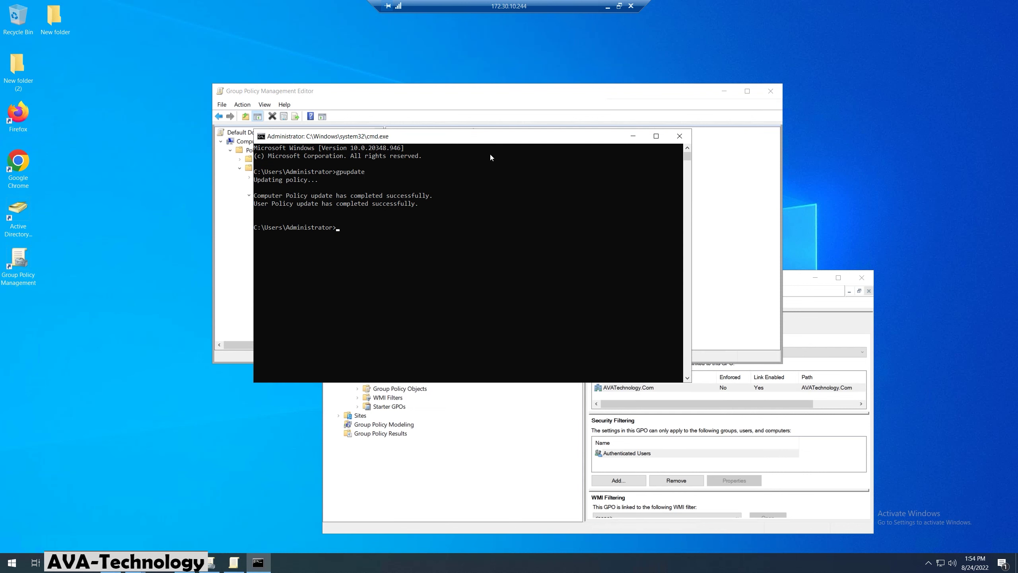
{"action": "left_click", "coordinate": [679, 137]}
{"action": "left_click", "coordinate": [770, 92]}
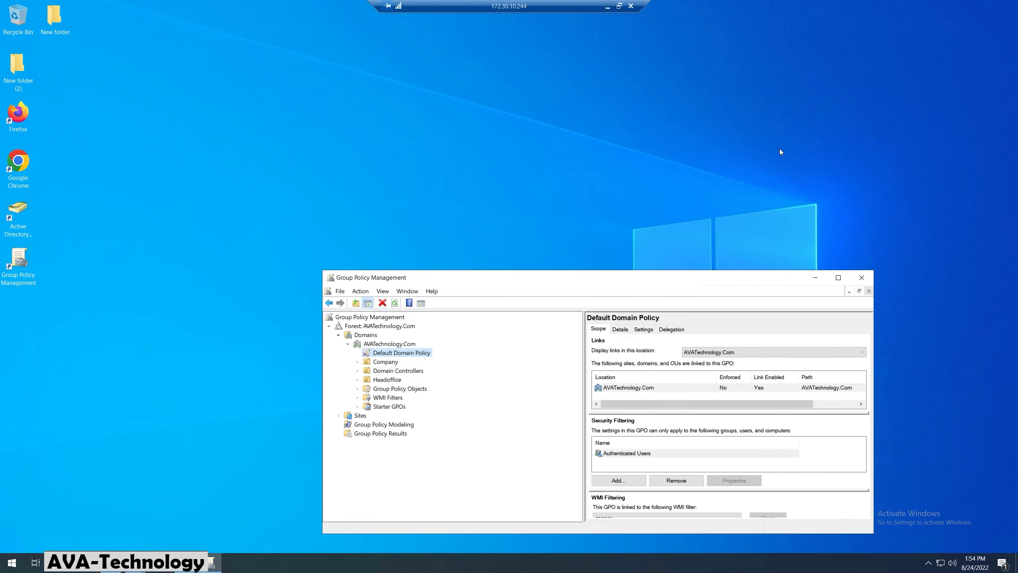
{"action": "left_click_drag", "start_coordinate": [775, 277], "coordinate": [680, 138]}
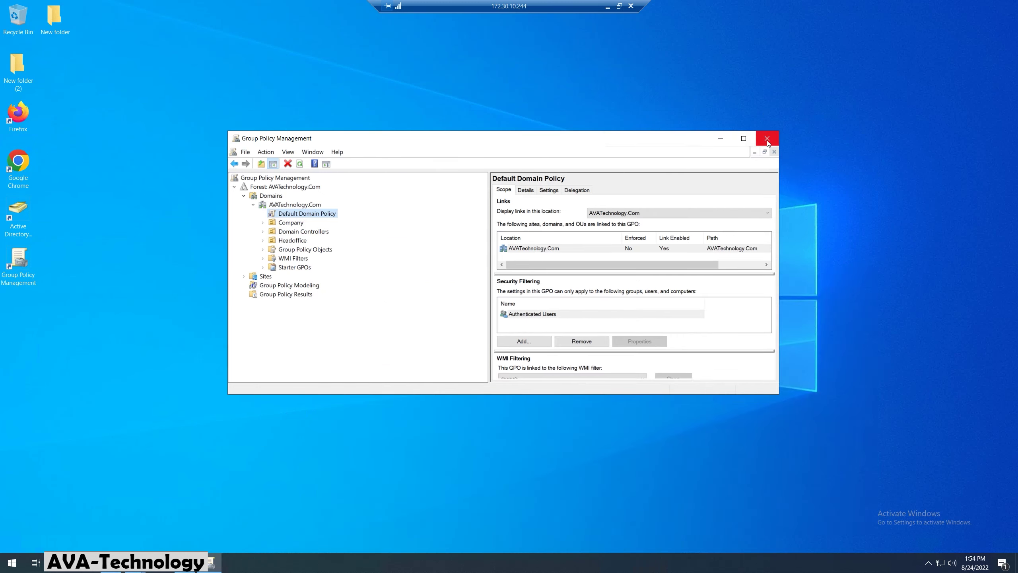
{"action": "left_click", "coordinate": [767, 140]}
{"action": "right_click", "coordinate": [346, 147]}
{"action": "left_click", "coordinate": [366, 175]}
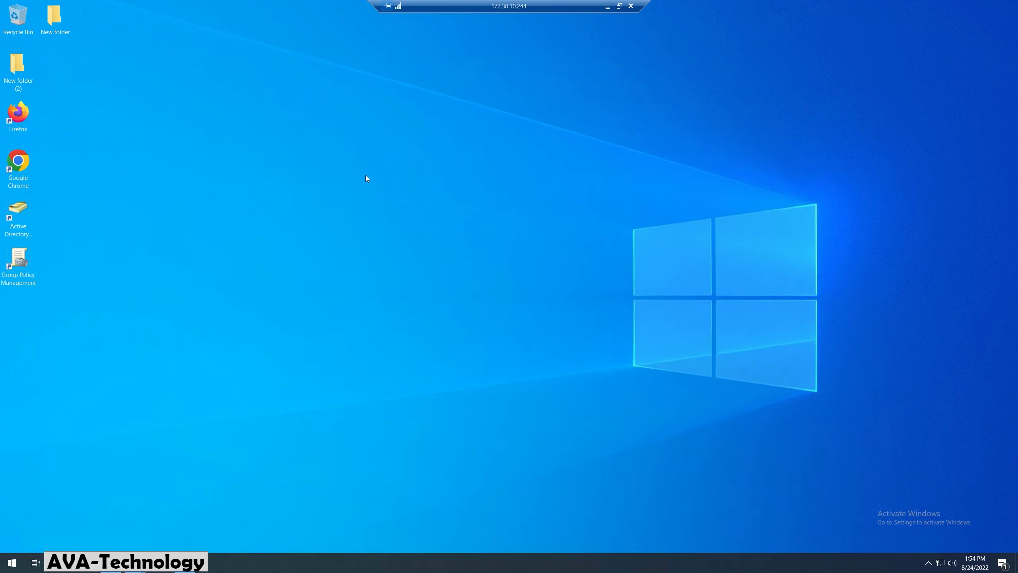